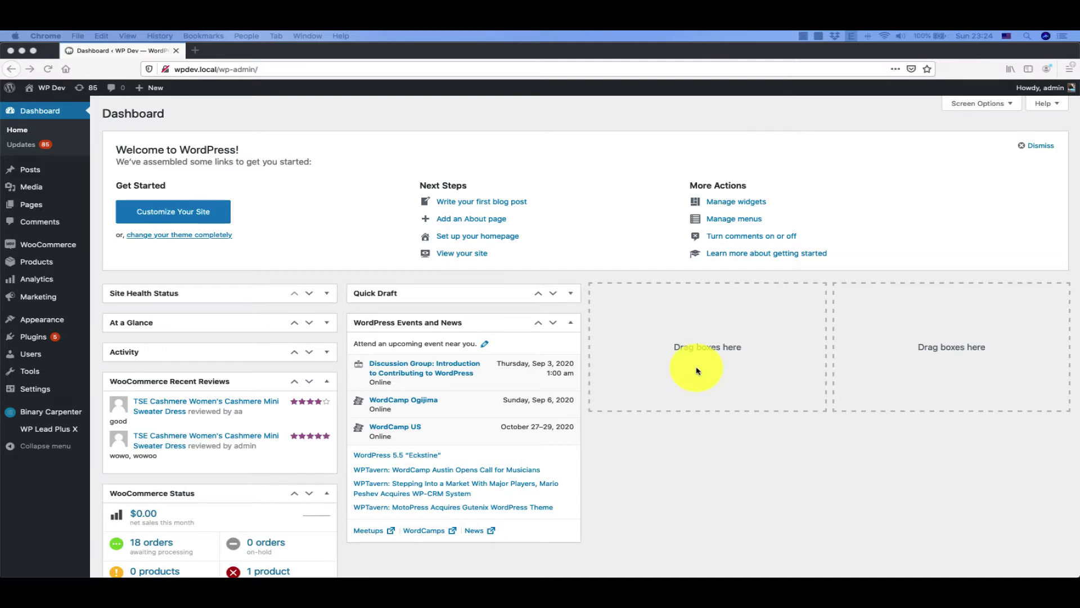
- Open the Woo Table Pro page under Binary Carpenter in the WordPress admin sidebar
left_click(17, 481)
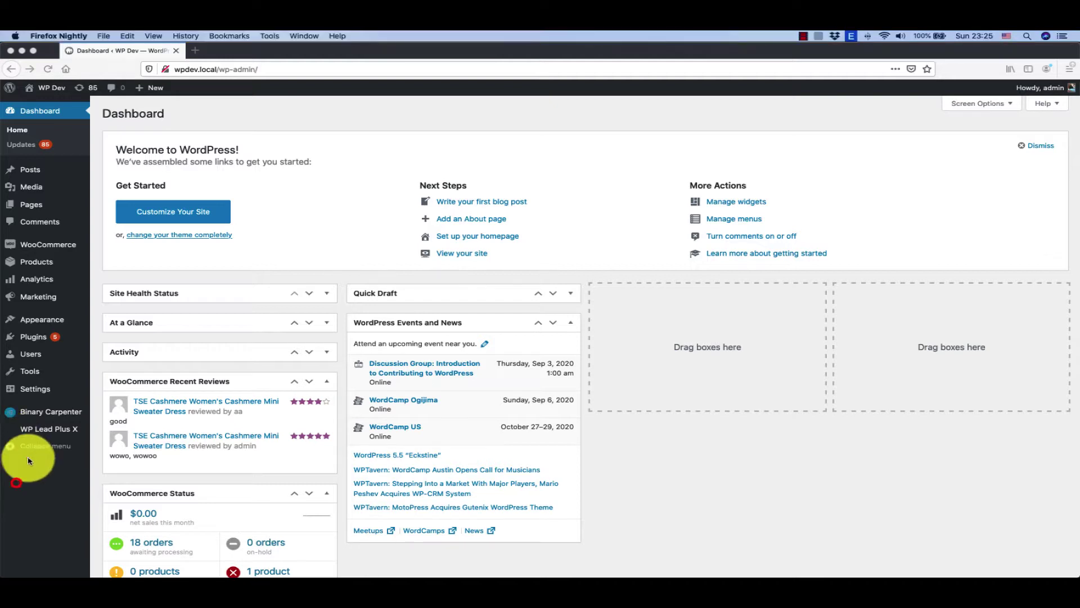
mouse_move(71, 417)
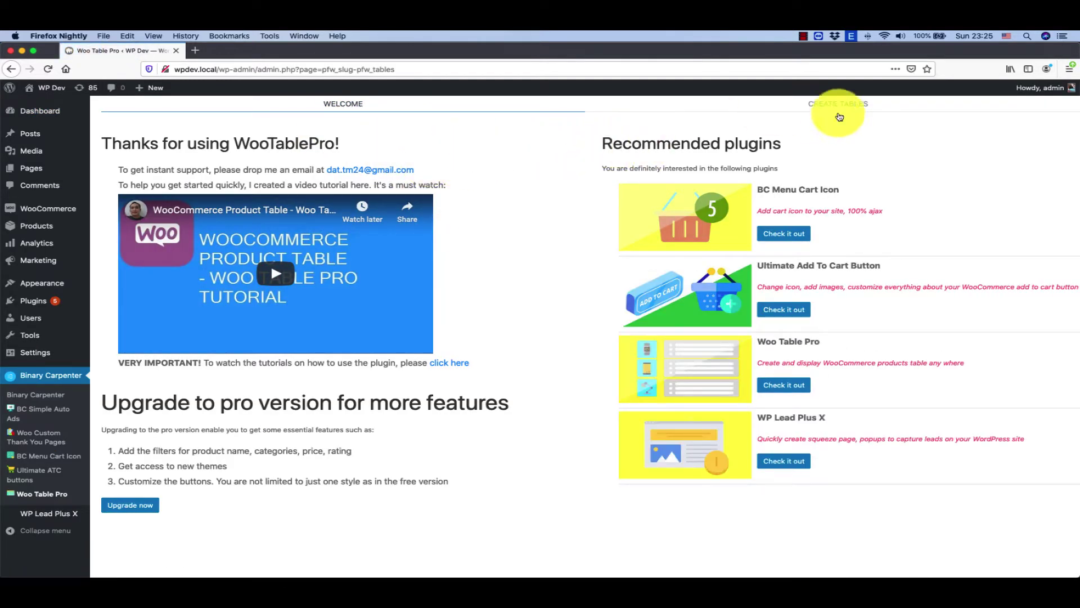
- In the Create Tables builder, add Product name, Image, Price, Tags, Categories and Add to cart as displayed fields
left_click(838, 104)
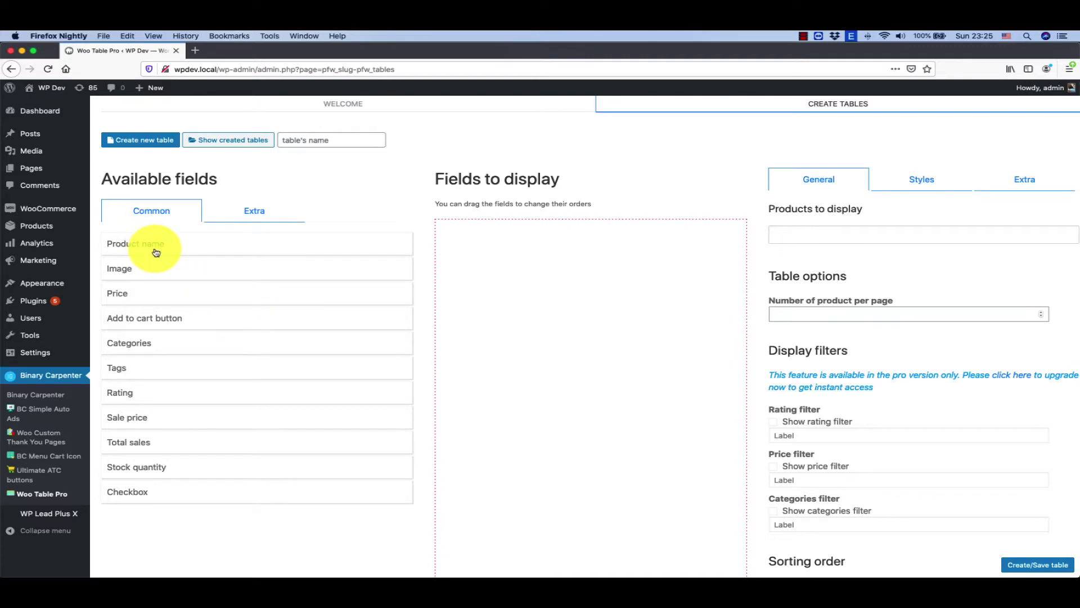
left_click_drag(133, 248, 495, 267)
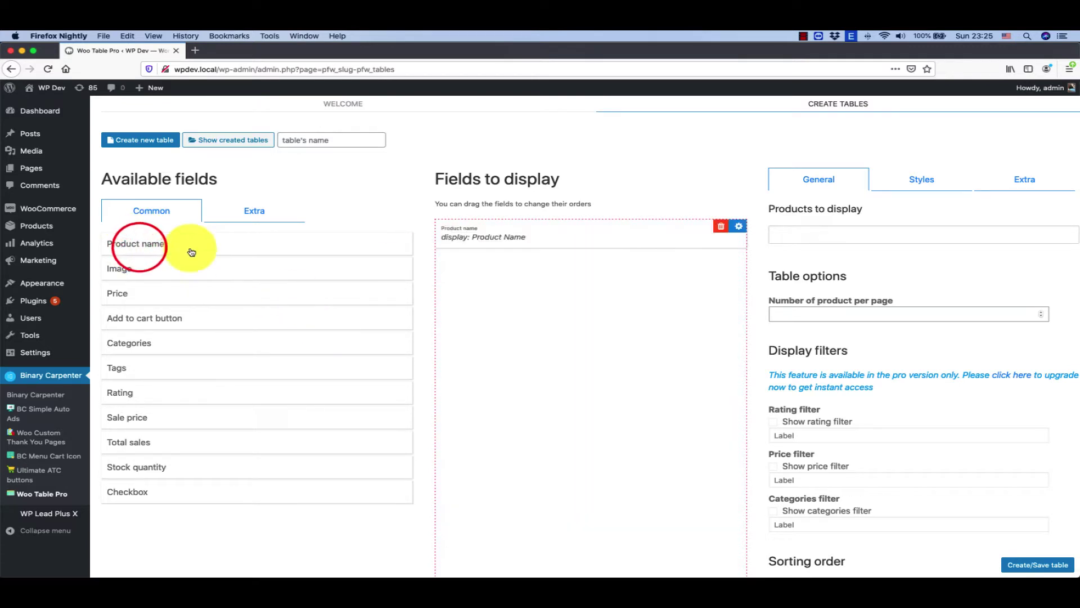
left_click_drag(140, 268, 557, 298)
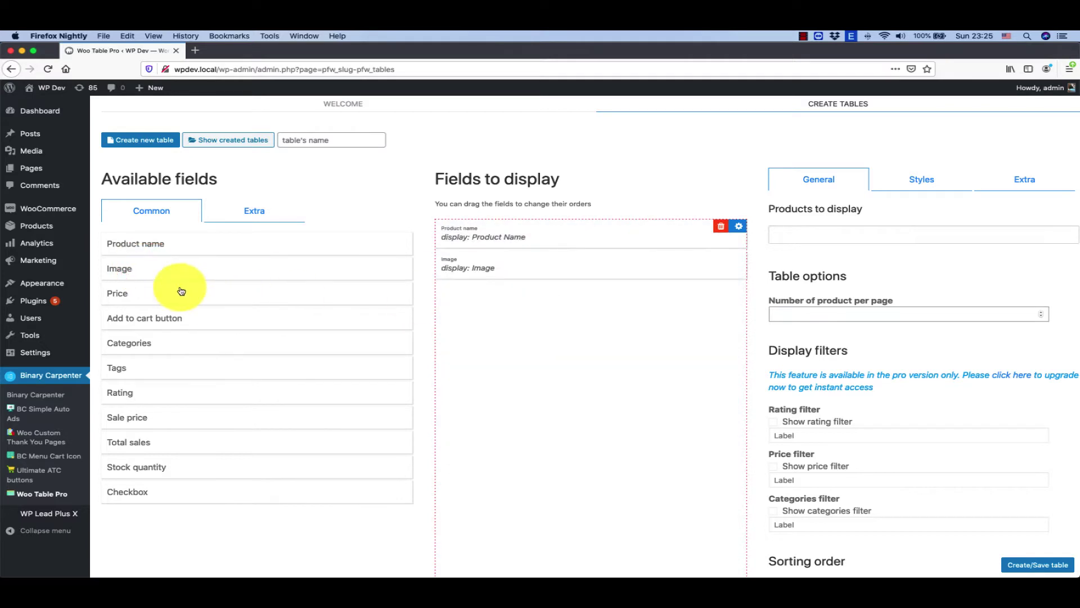
left_click_drag(182, 291, 562, 307)
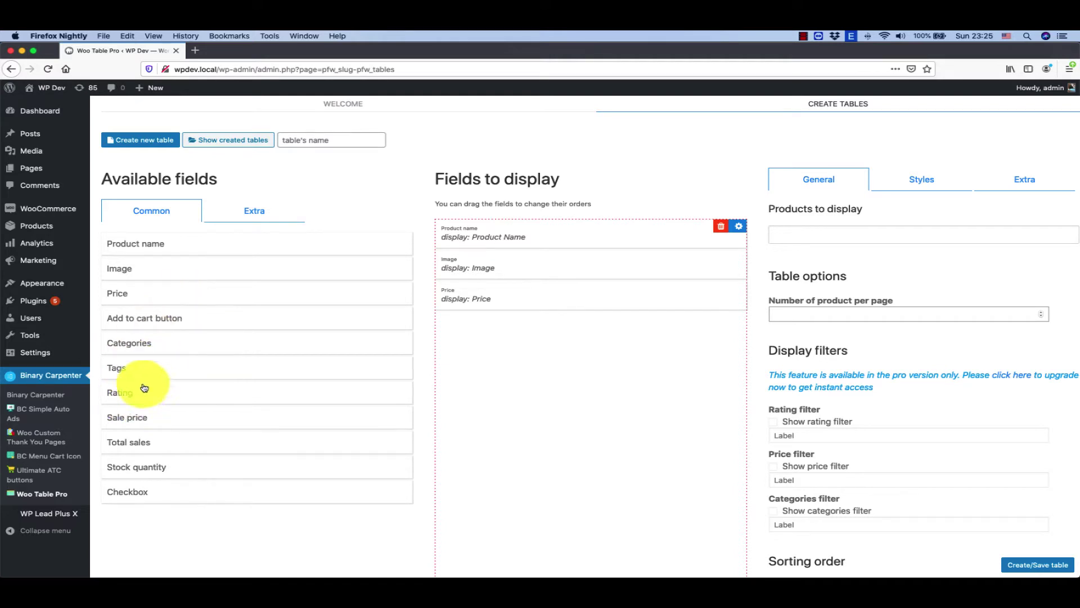
left_click_drag(145, 371, 549, 391)
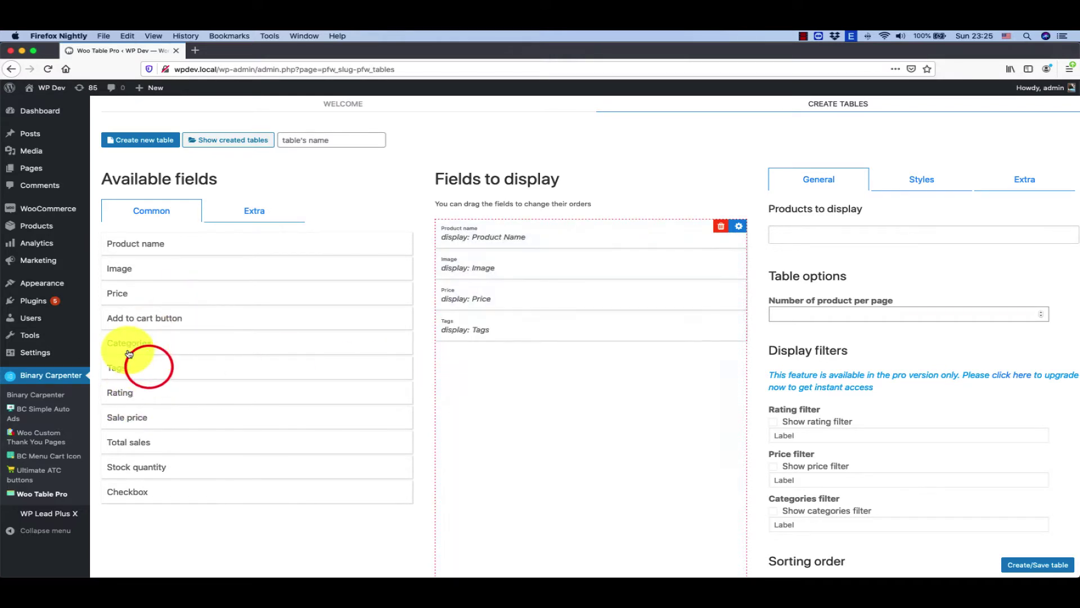
left_click_drag(131, 343, 602, 406)
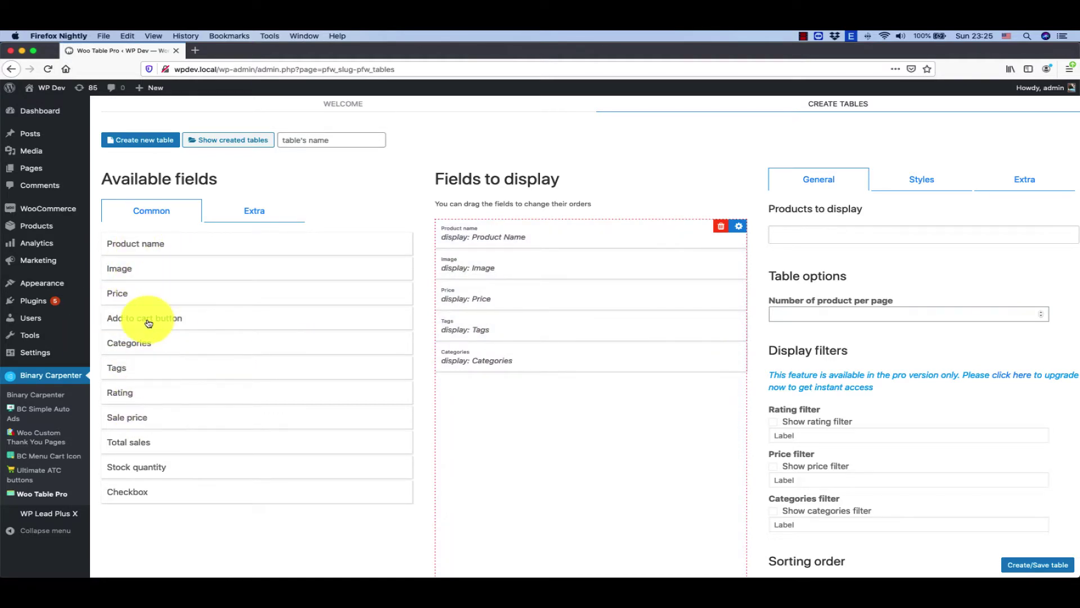
left_click_drag(191, 325, 506, 433)
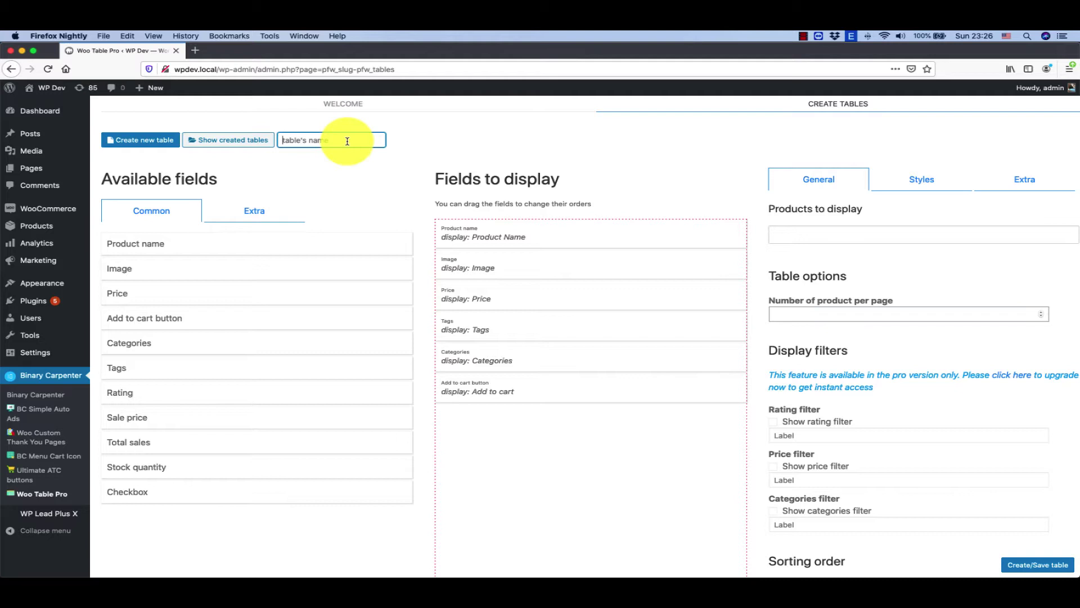
- Title the table 'my cool products' and select Dress, Game Poster, Hoodies, Jacket and Jeans as its products
type("my cool products")
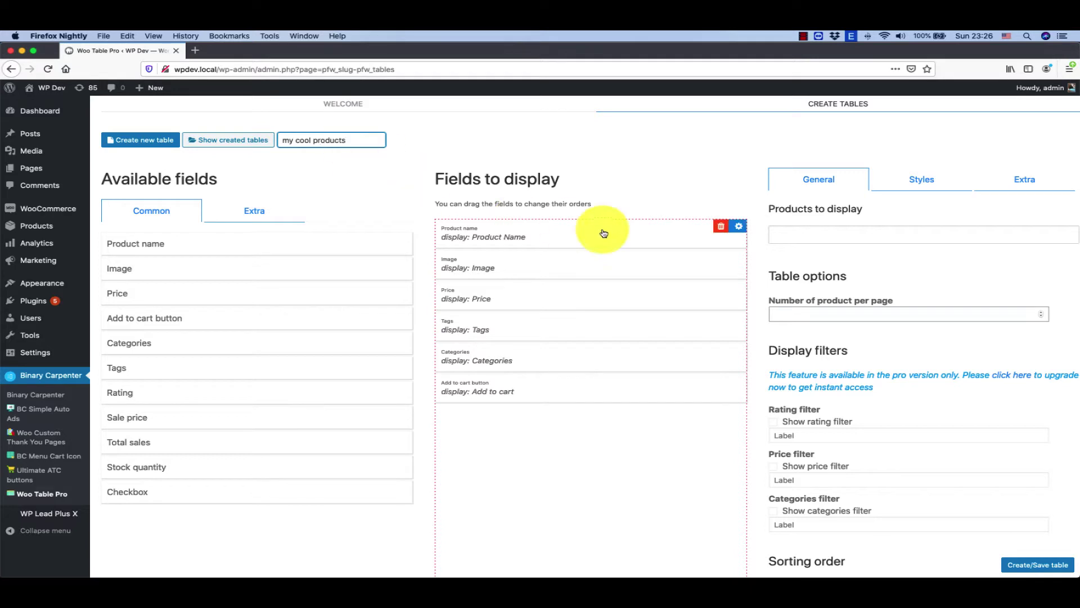
left_click(846, 230)
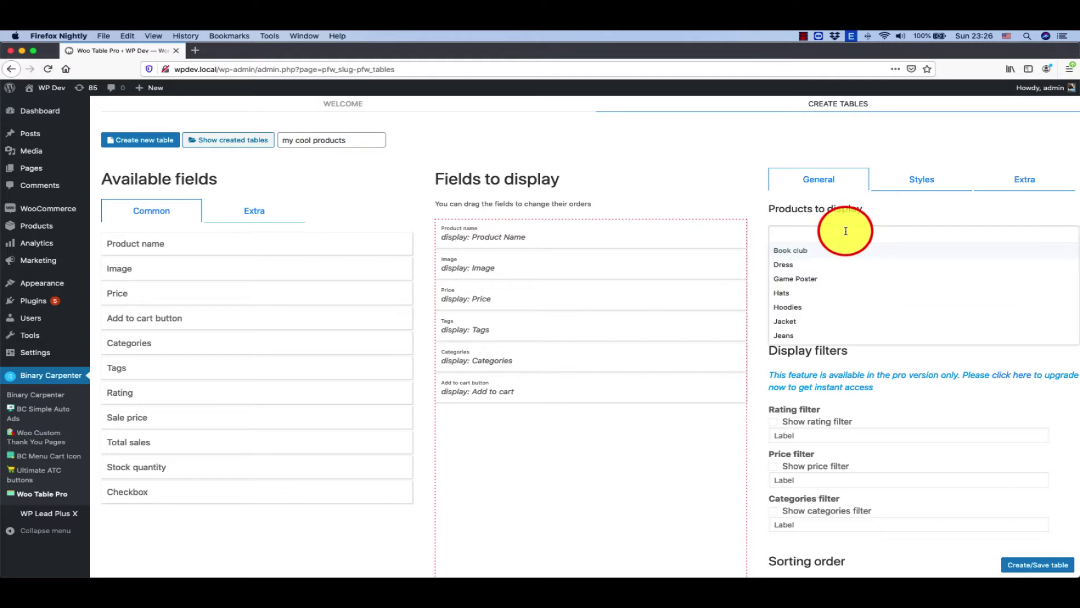
left_click(737, 195)
left_click(806, 233)
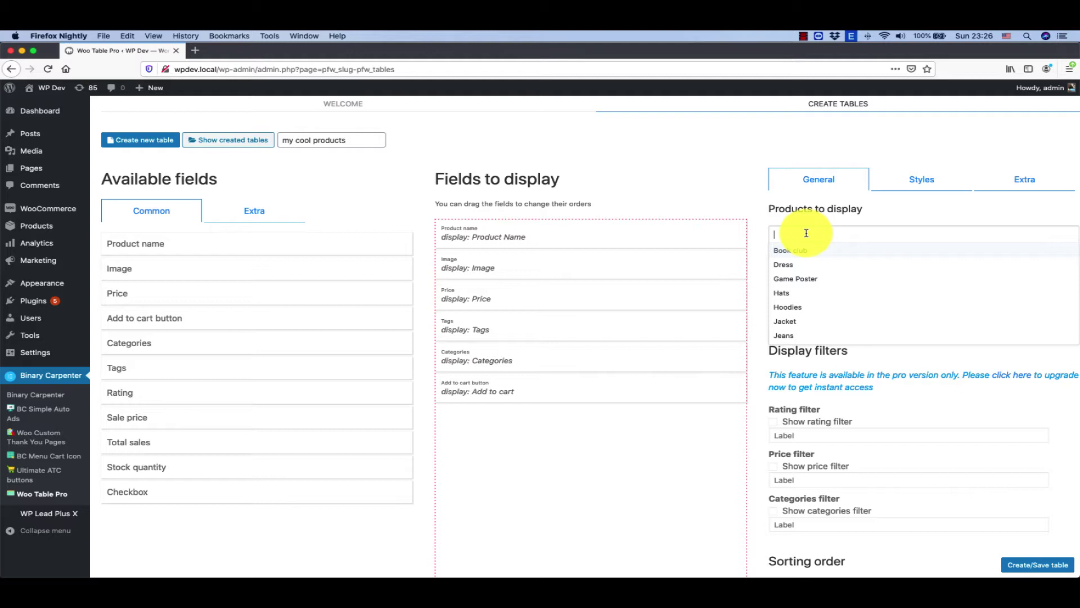
left_click(781, 263)
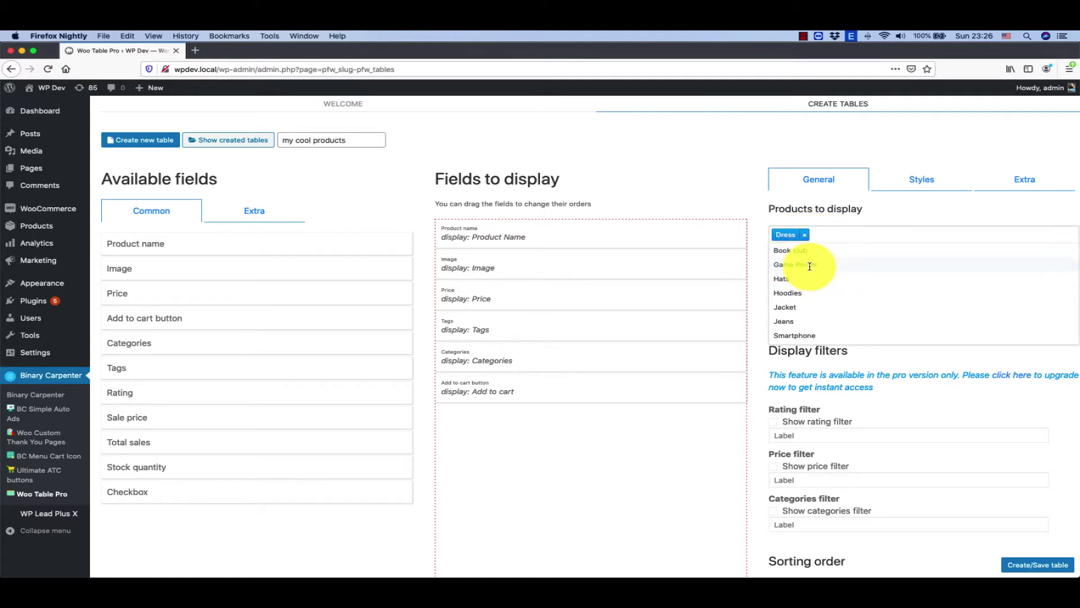
left_click(810, 264)
left_click(797, 279)
left_click(786, 280)
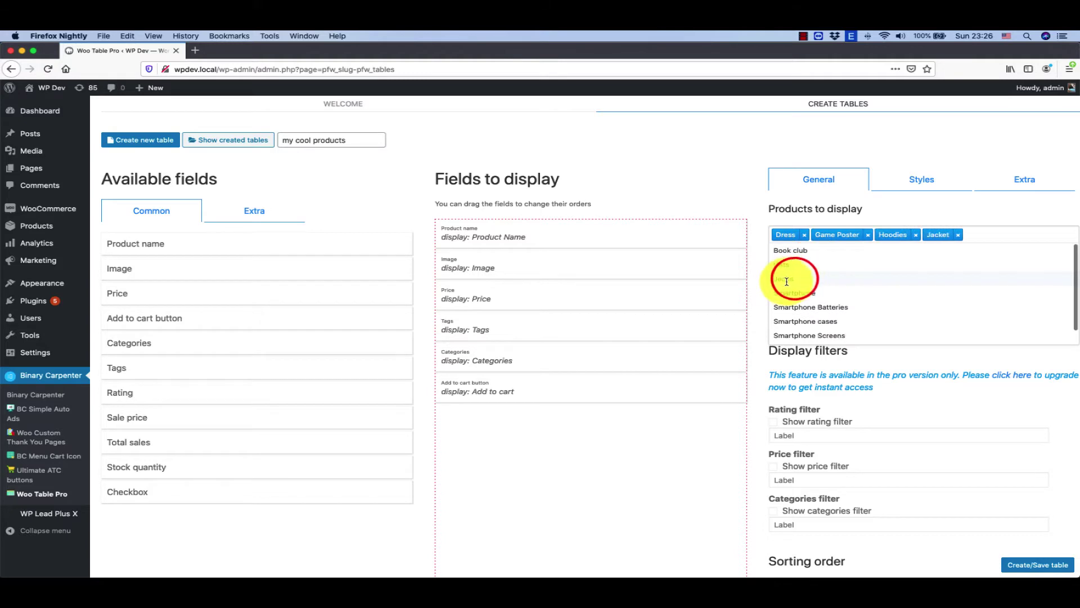
left_click(788, 280)
left_click(612, 491)
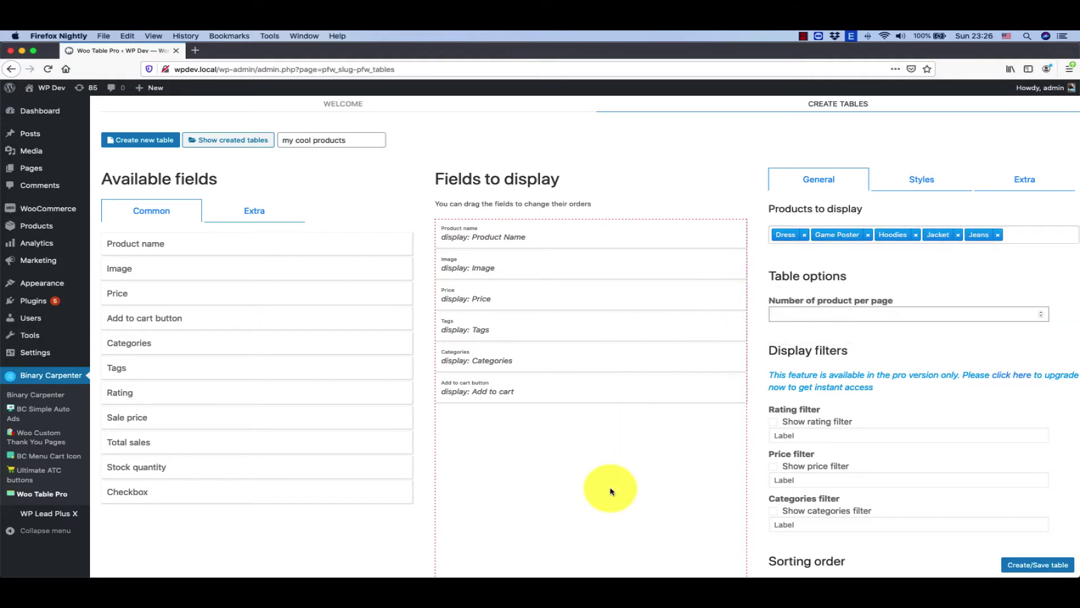
- Under Sorting order, set Sort the products by to Product Title with Order left on Ascending
left_click(902, 315)
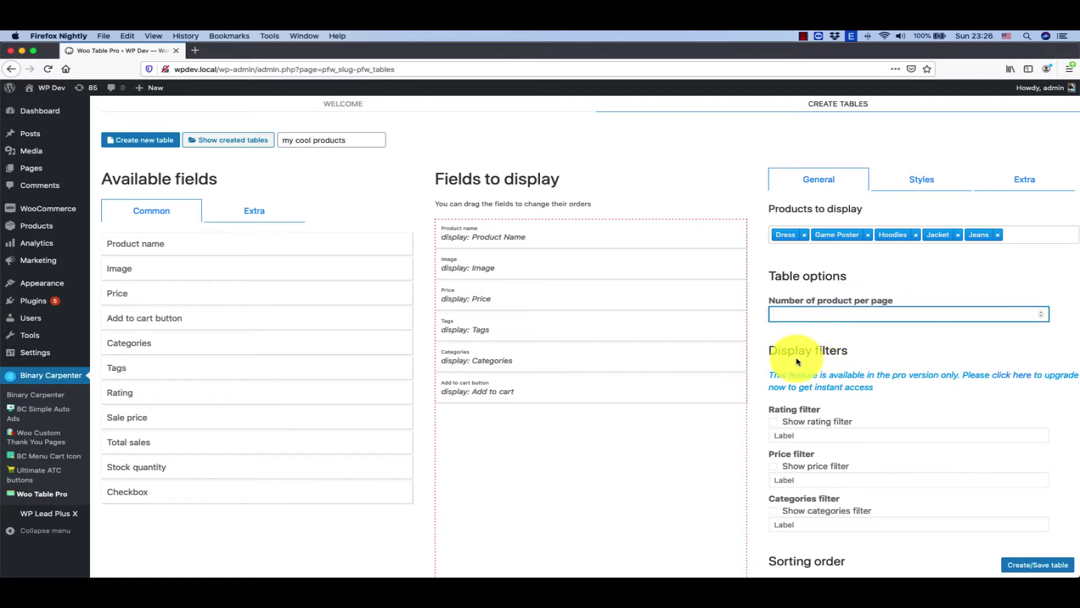
scroll(798, 377, "down", 4)
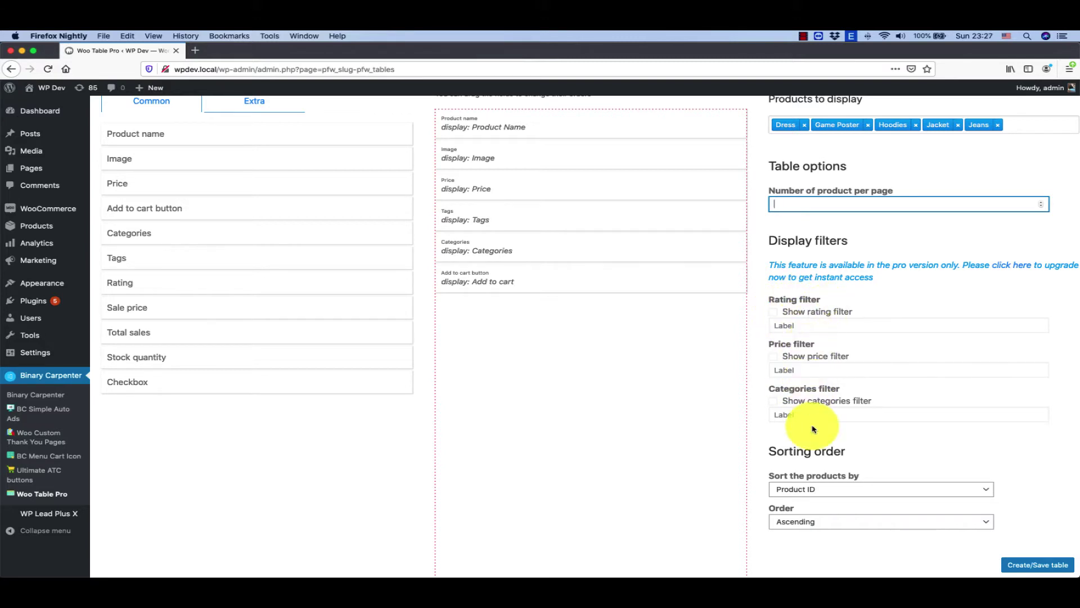
scroll(868, 488, "down", 1)
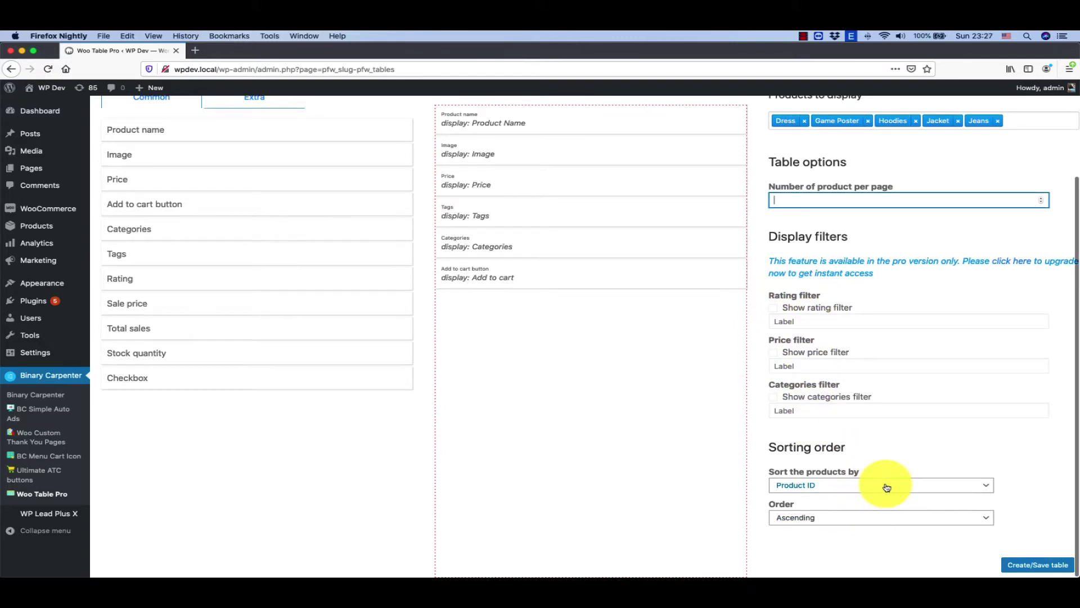
left_click(887, 486)
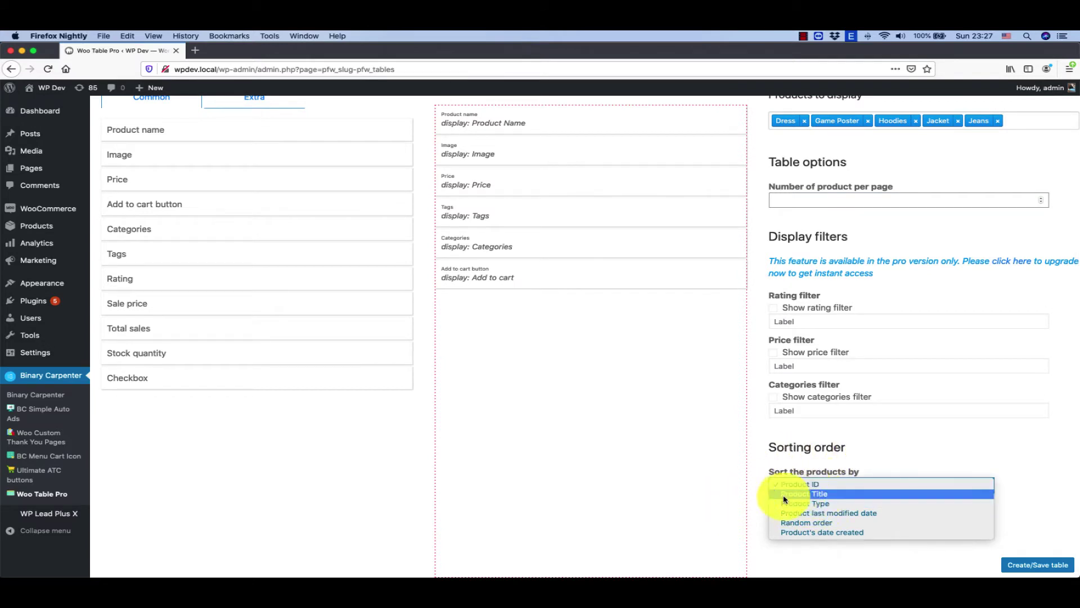
left_click(821, 494)
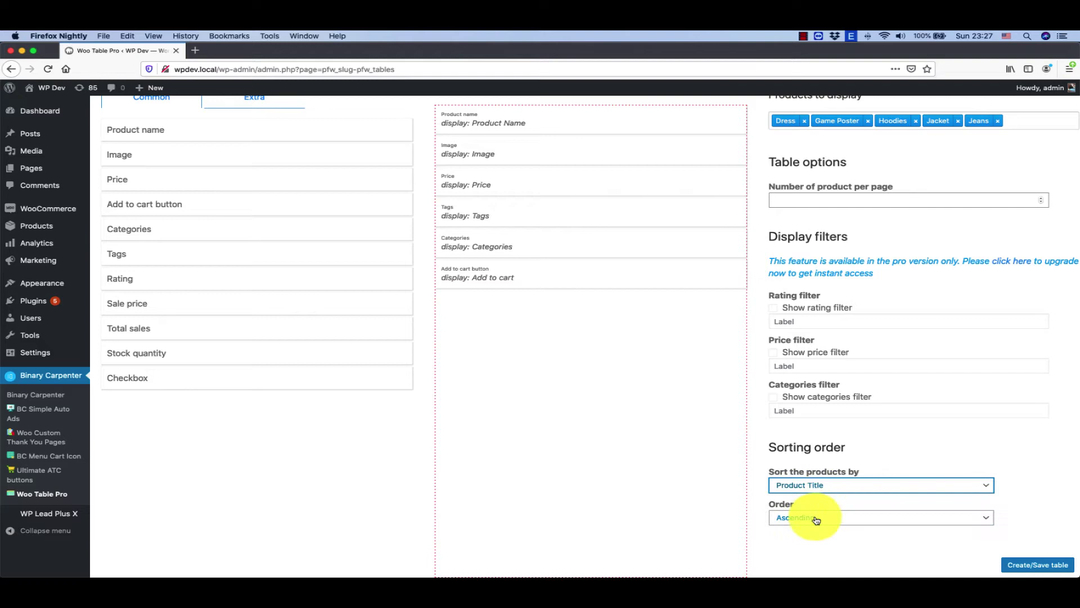
left_click(828, 489)
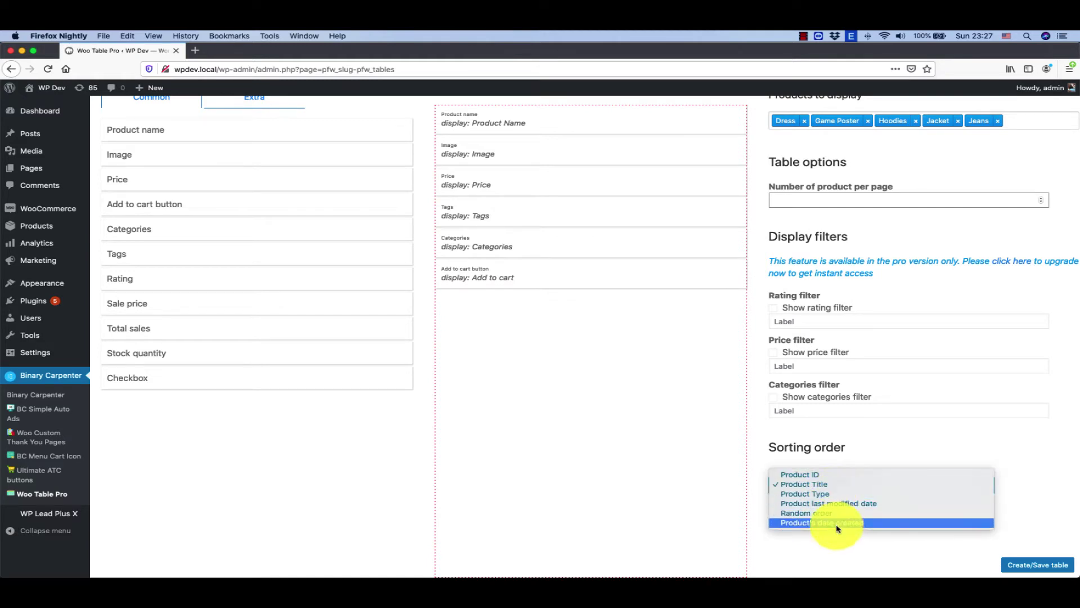
left_click(734, 501)
left_click(827, 519)
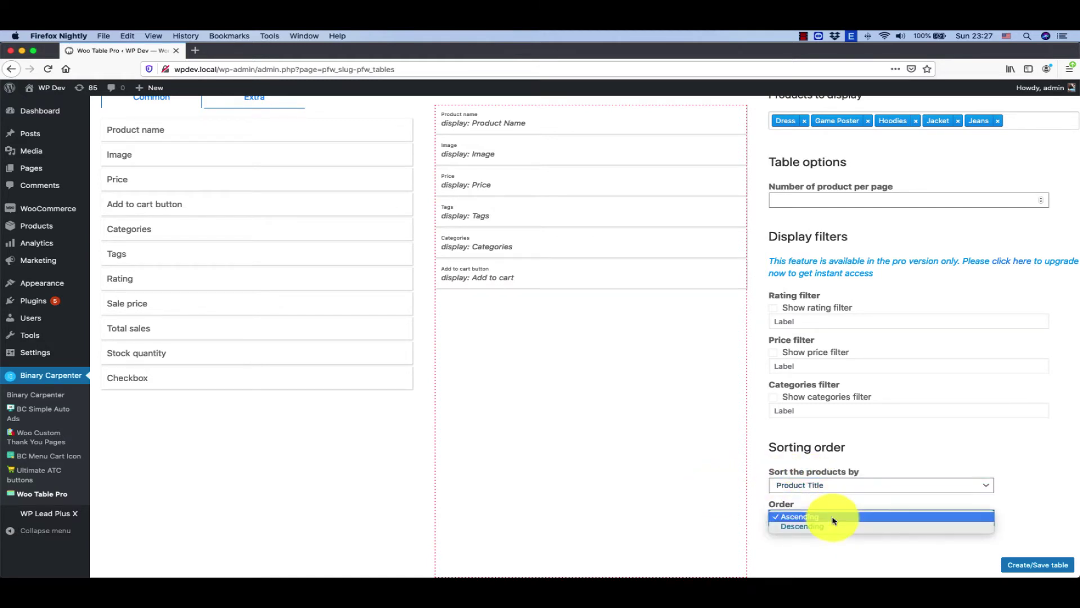
left_click(666, 509)
scroll(772, 446, "up", 3)
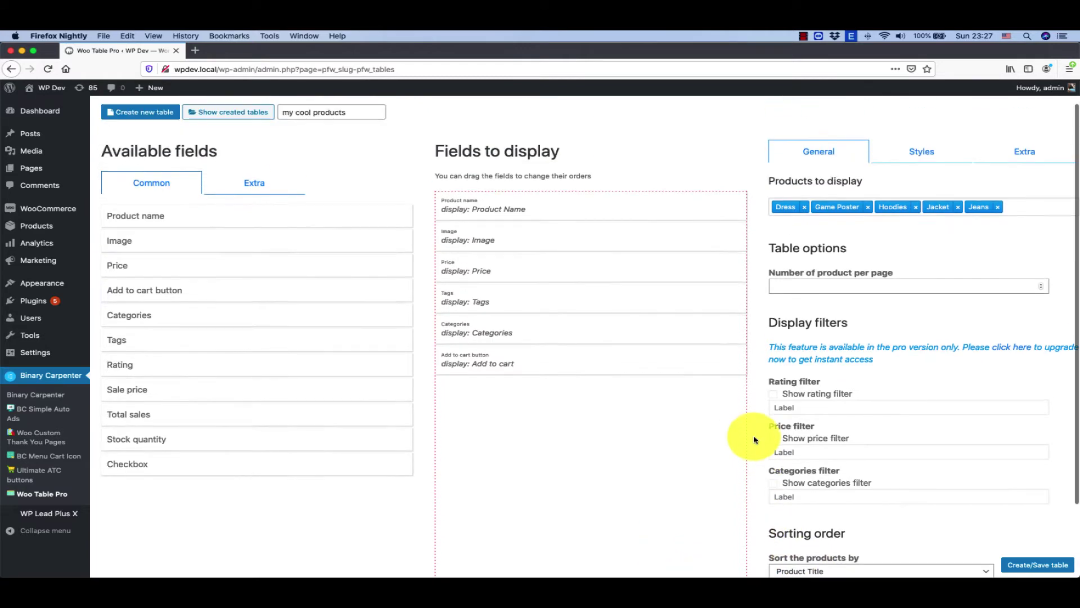
left_click(926, 180)
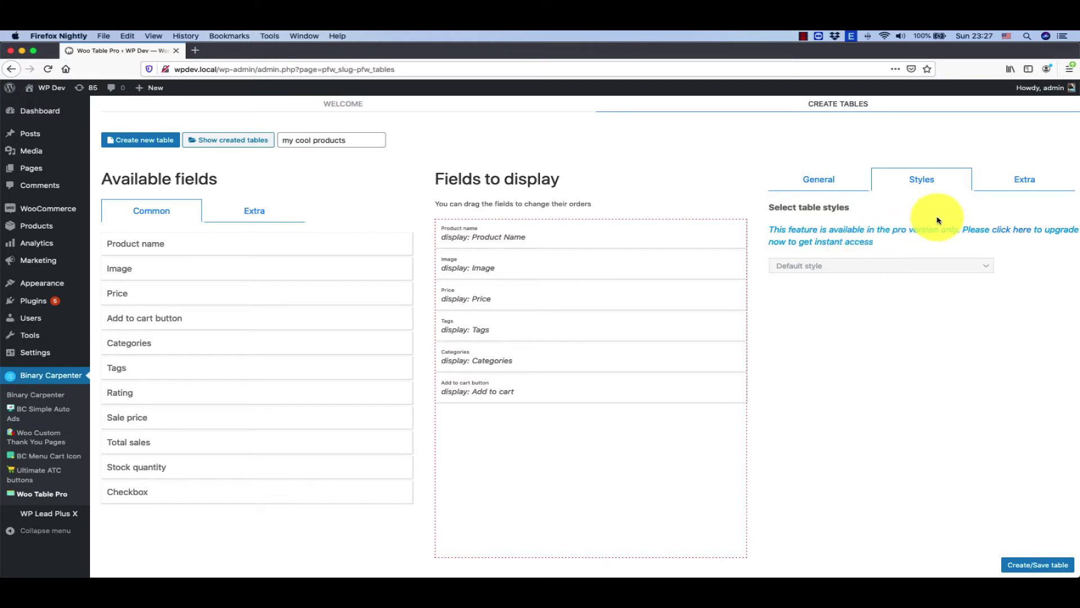
left_click(1025, 181)
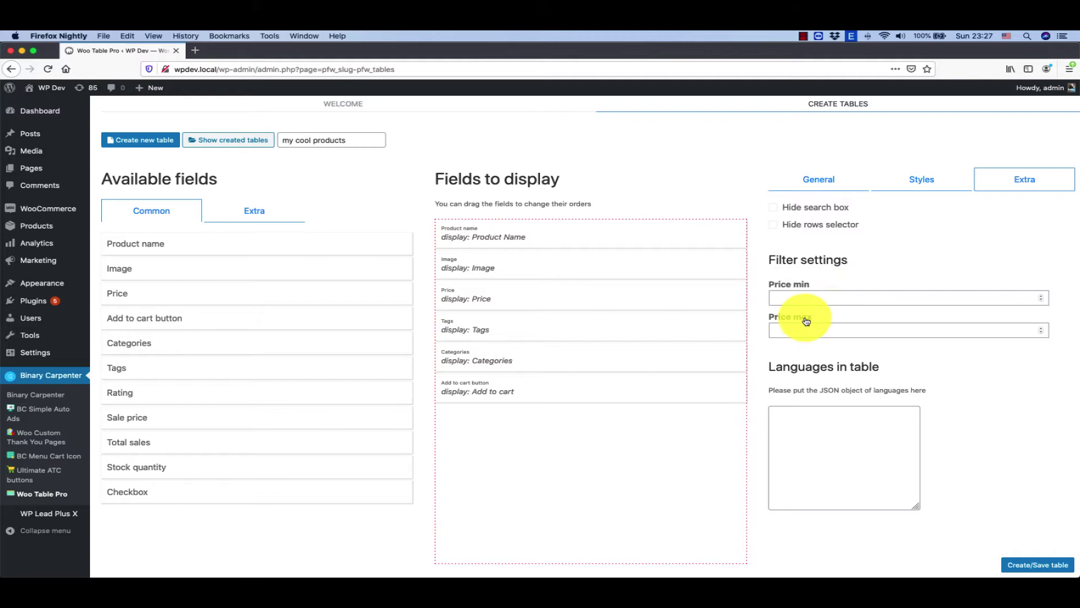
left_click(834, 295)
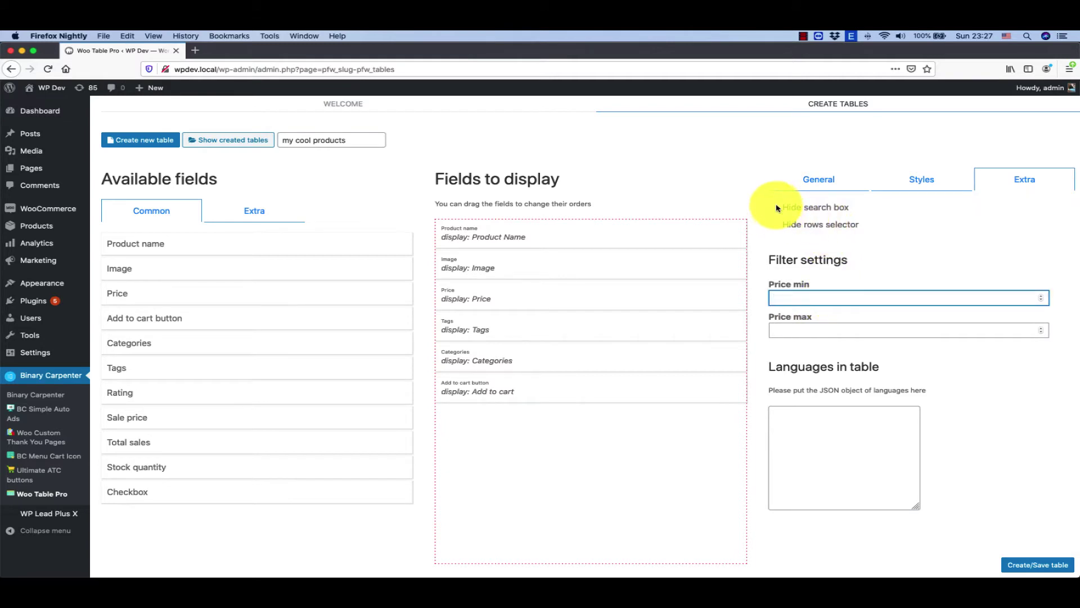
left_click(823, 330)
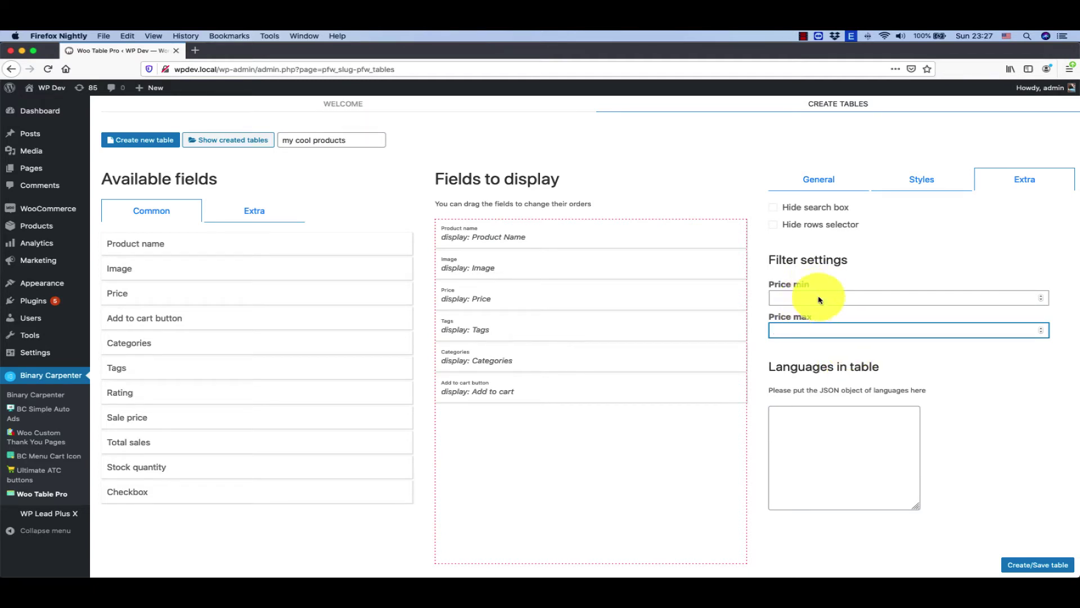
left_click(819, 181)
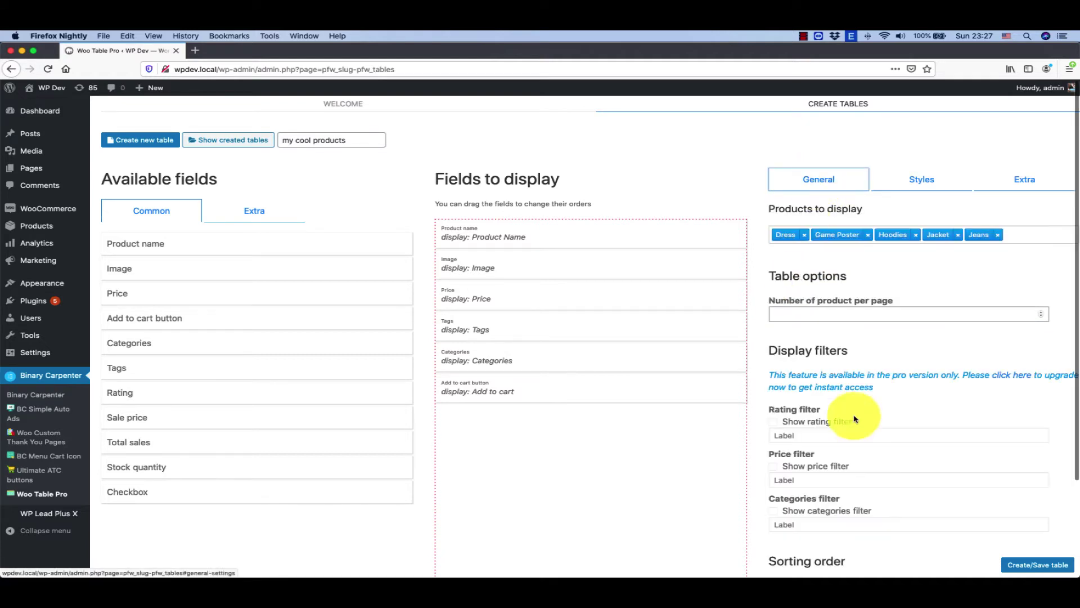
- Save the 'my cool products' table and dismiss the Success confirmation
left_click(1020, 567)
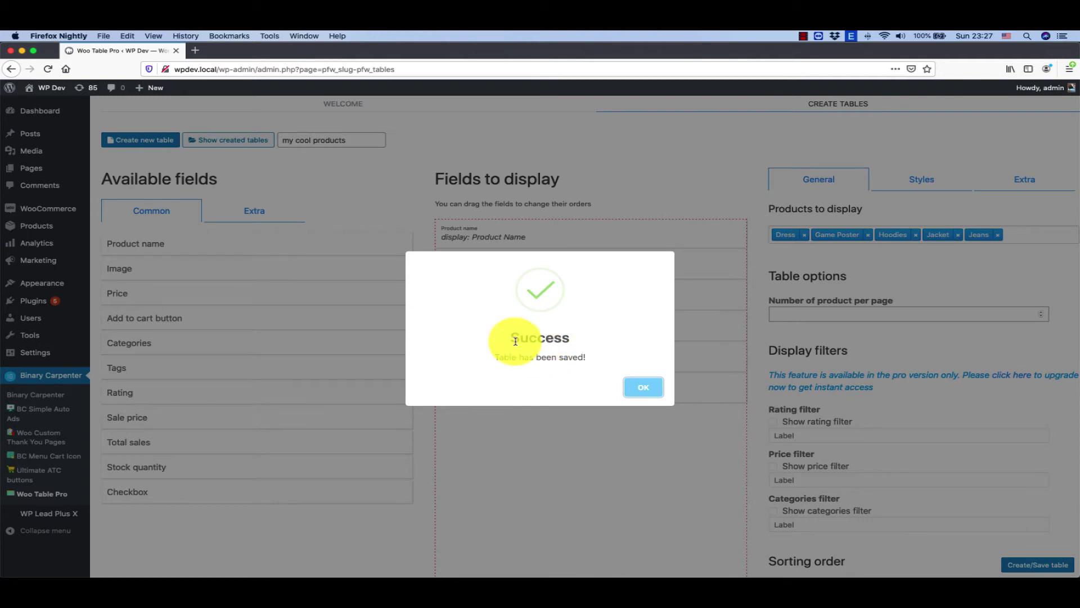
left_click(644, 387)
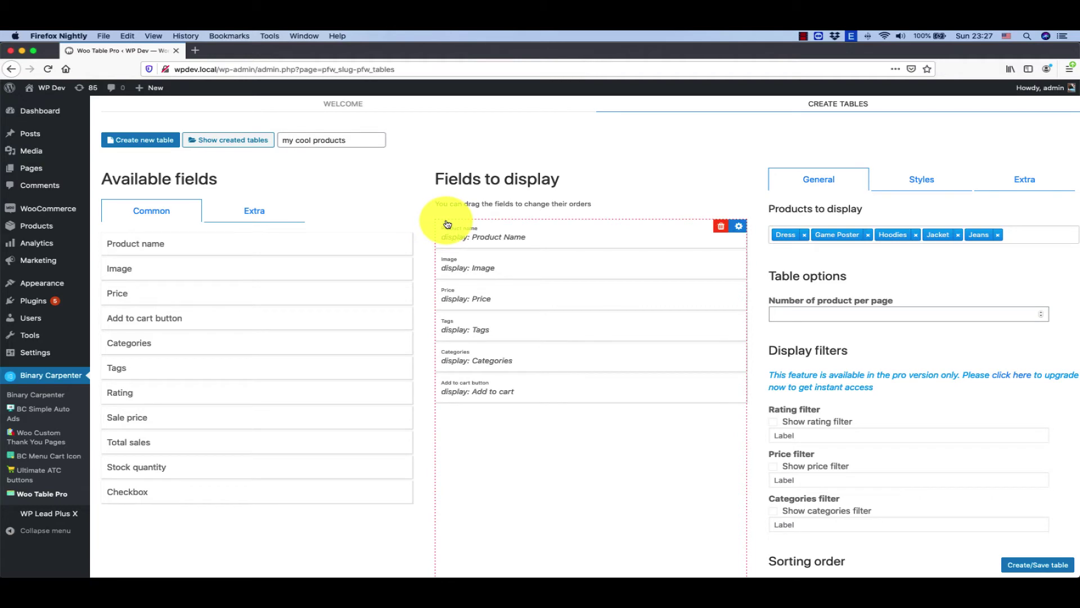
- From the created tables list, copy the 'my cool products' shortcode [pfw_show_table id=2586]
left_click(233, 141)
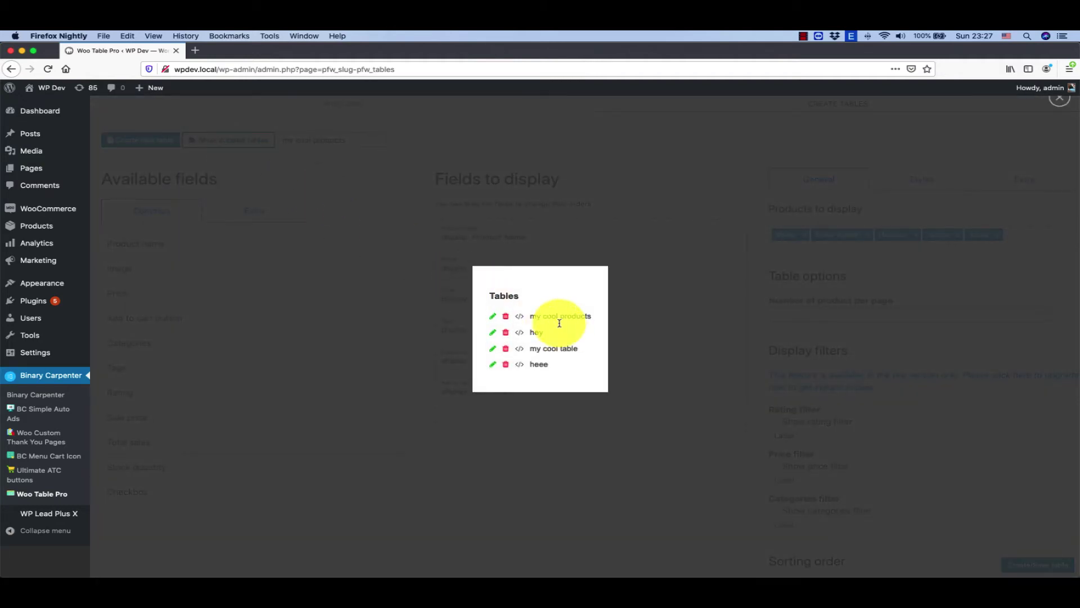
left_click_drag(531, 317, 592, 317)
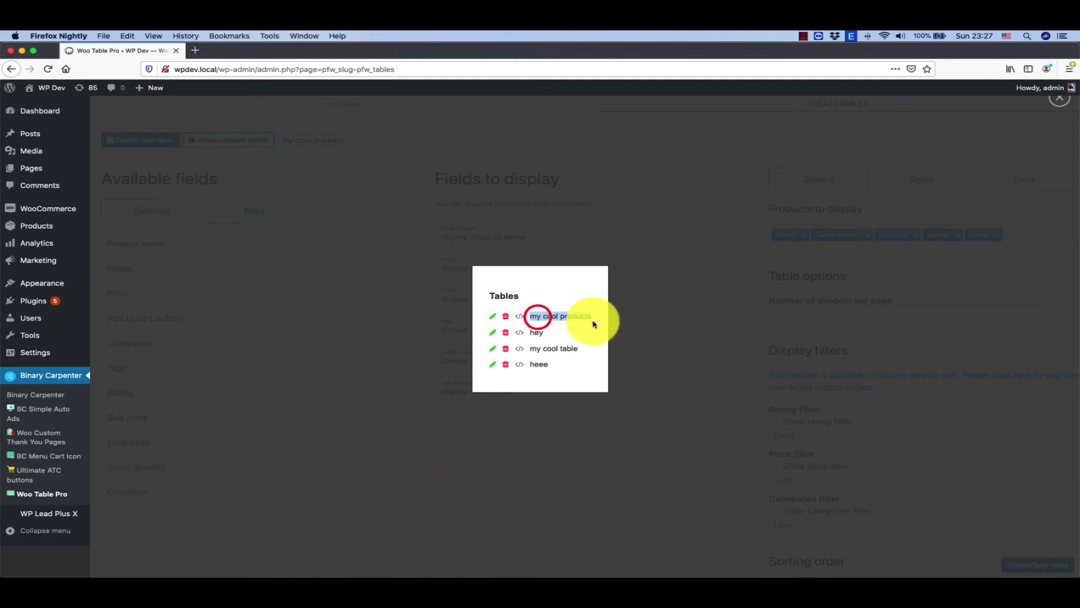
left_click(520, 316)
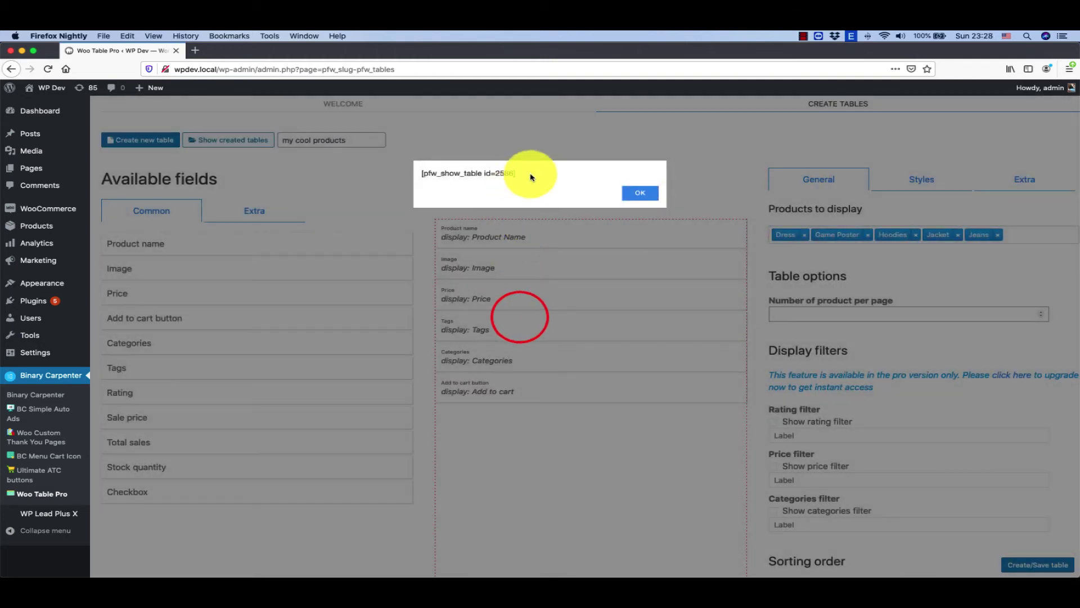
left_click_drag(528, 174, 418, 174)
key("super+c")
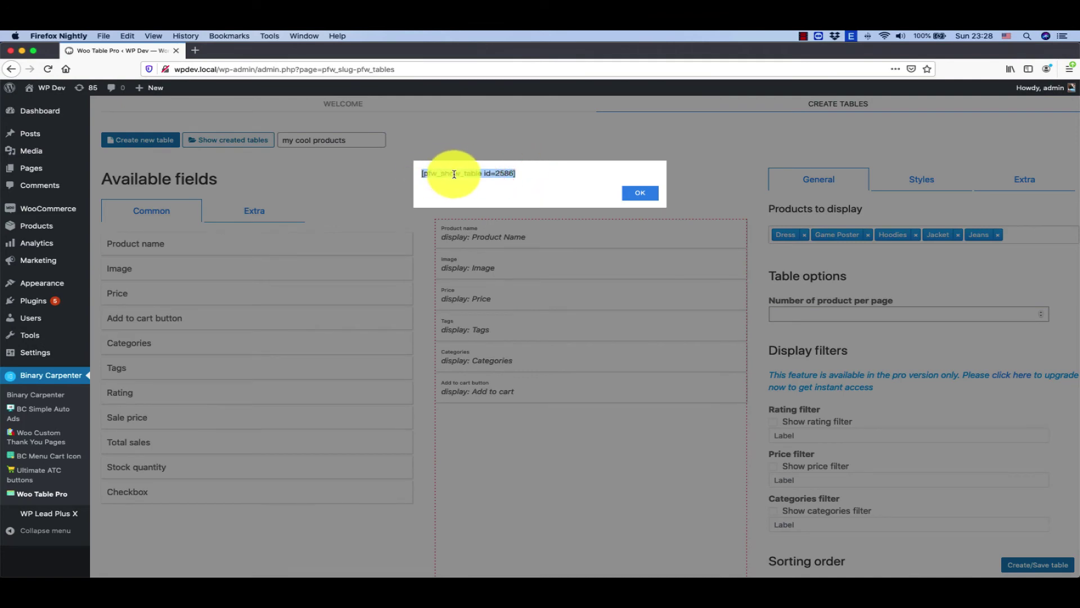
left_click(477, 187)
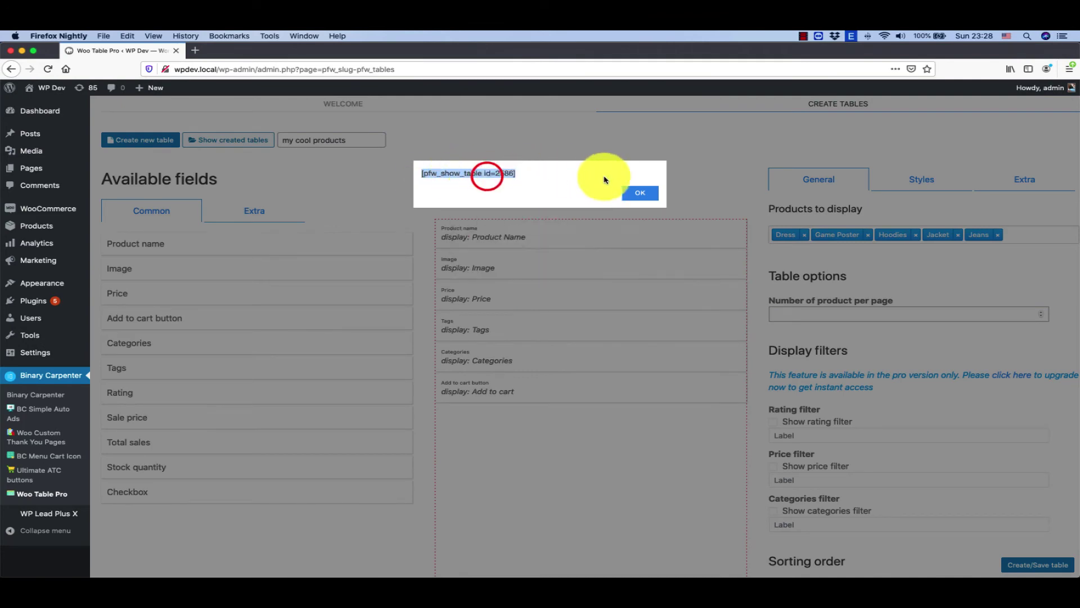
left_click(636, 193)
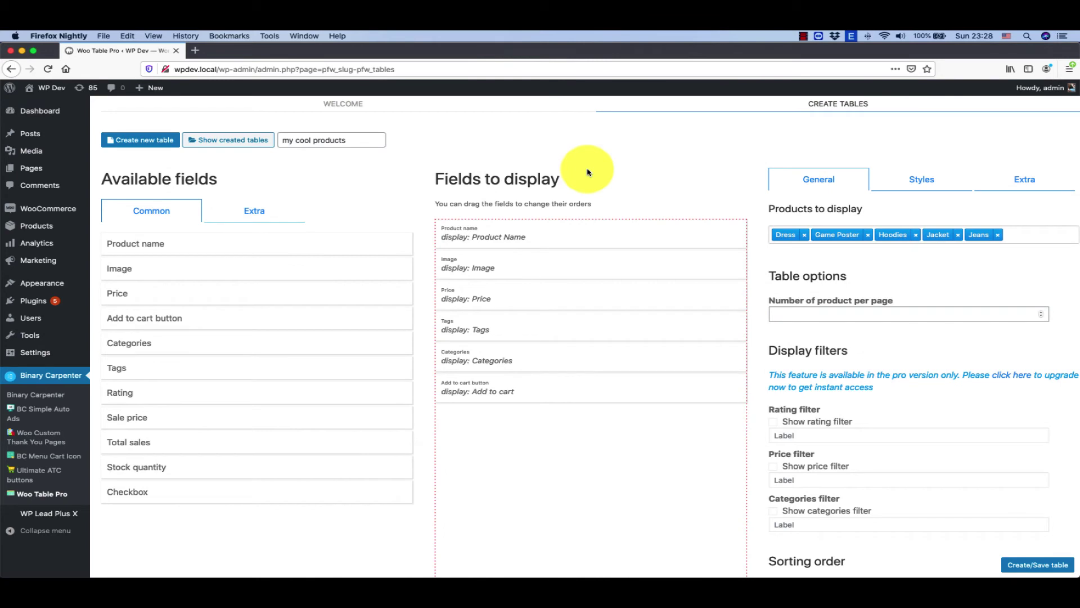
- Start a new post, close the welcome guide, and title it 'My great products'
mouse_move(56, 152)
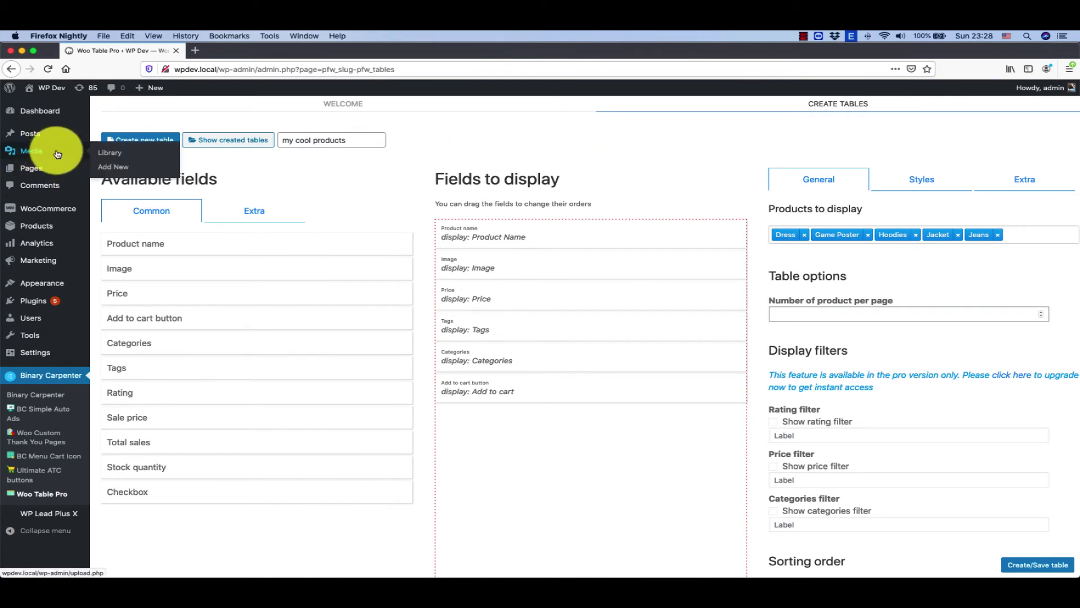
mouse_move(56, 132)
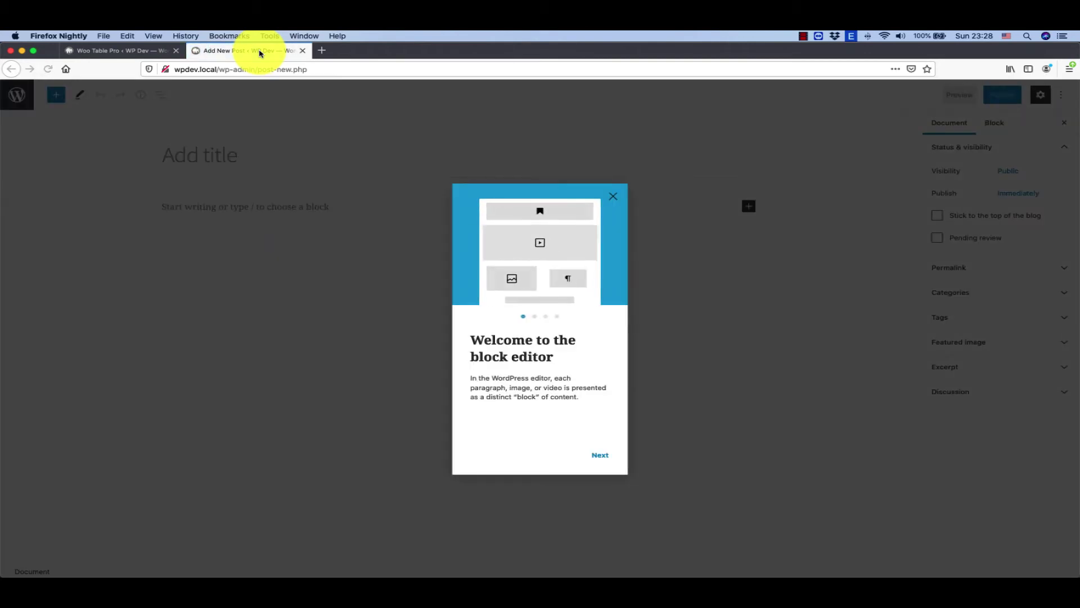
left_click(613, 196)
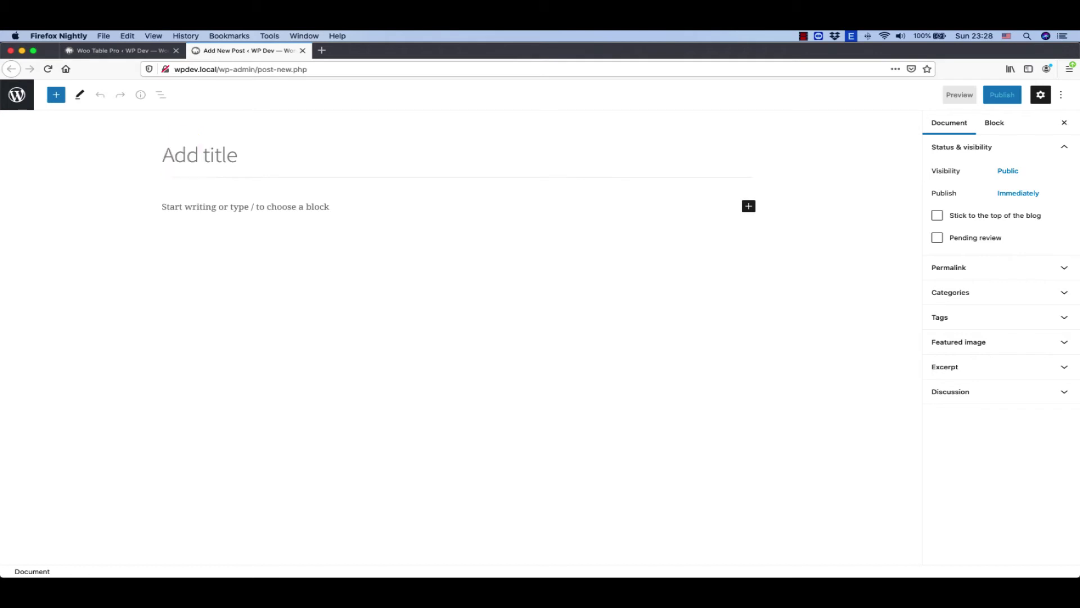
type("My great proj")
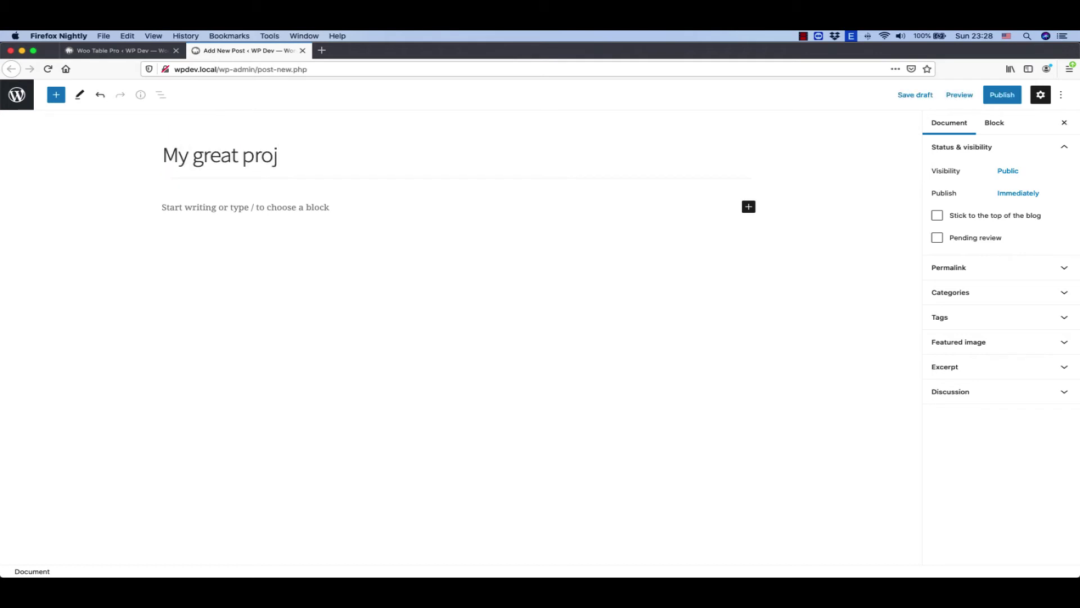
key("BackSpace")
type("ducts")
- Paste the [pfw_show_table id=2586] shortcode into the post body and publish
left_click(252, 205)
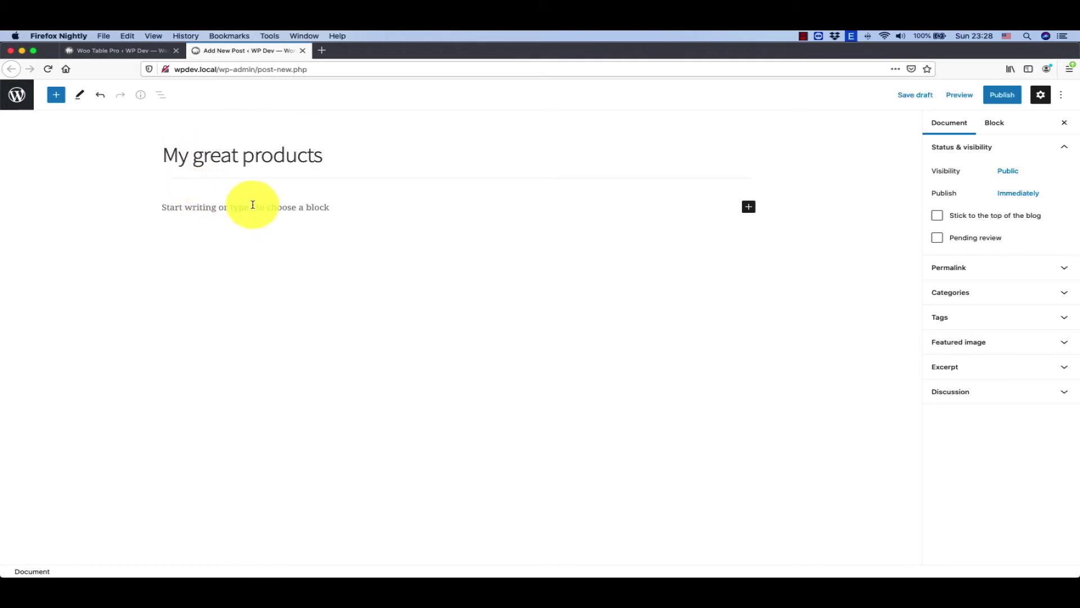
left_click(256, 209)
key("super+v")
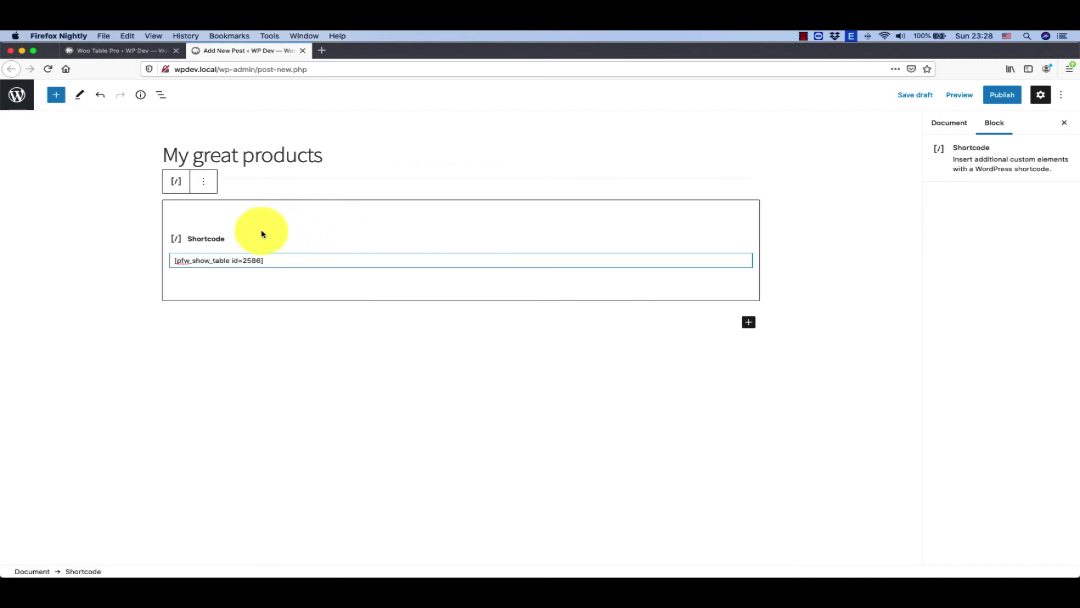
left_click(345, 364)
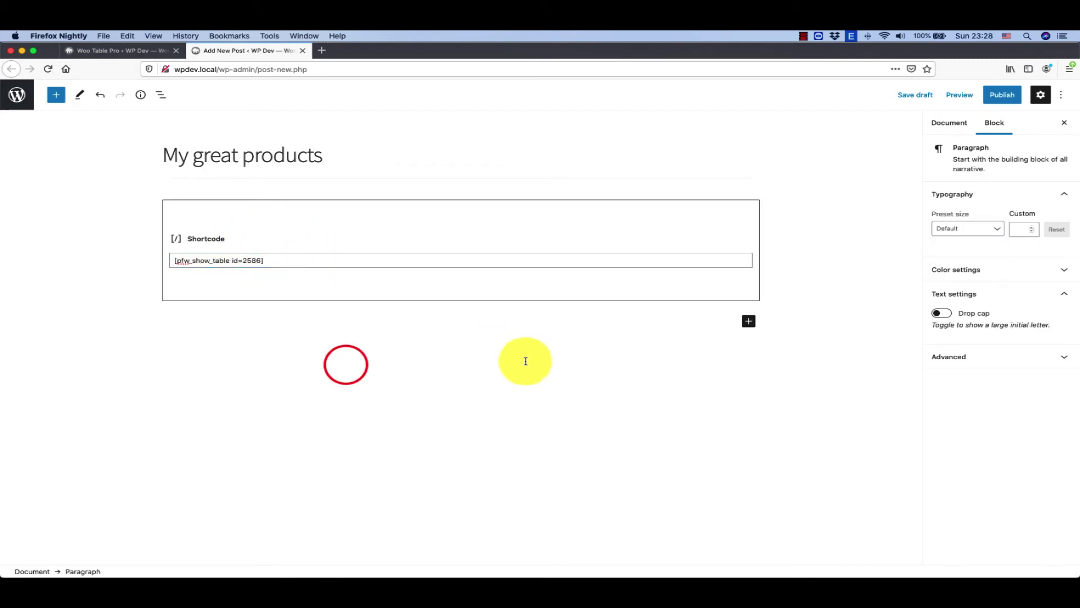
left_click(995, 98)
left_click(976, 95)
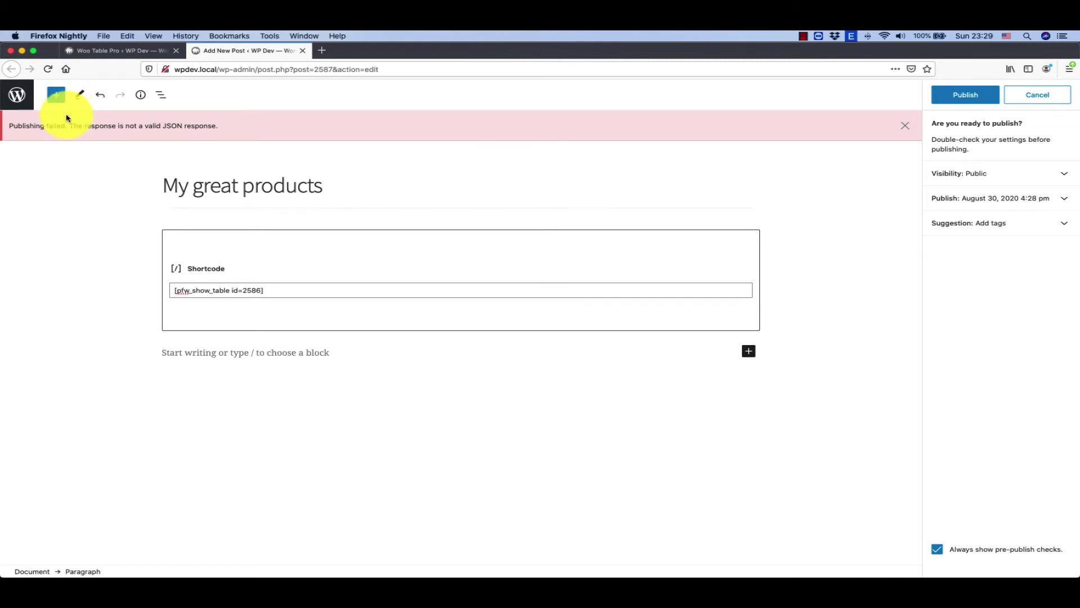
- Cut the shortcode text from its block and remove the emptied block
left_click(290, 292)
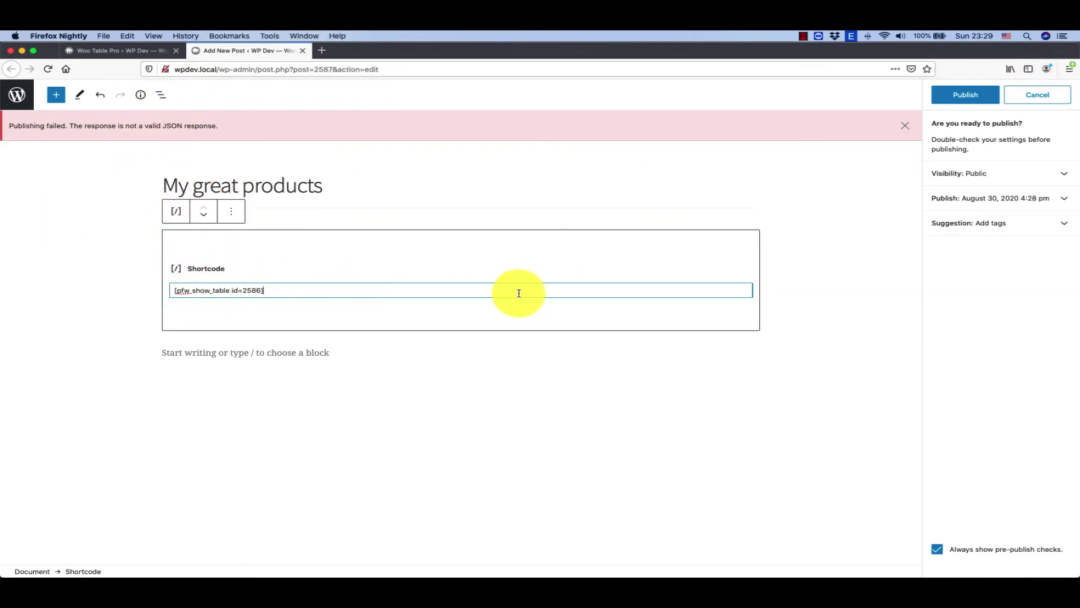
triple_click(433, 292)
key("super+x")
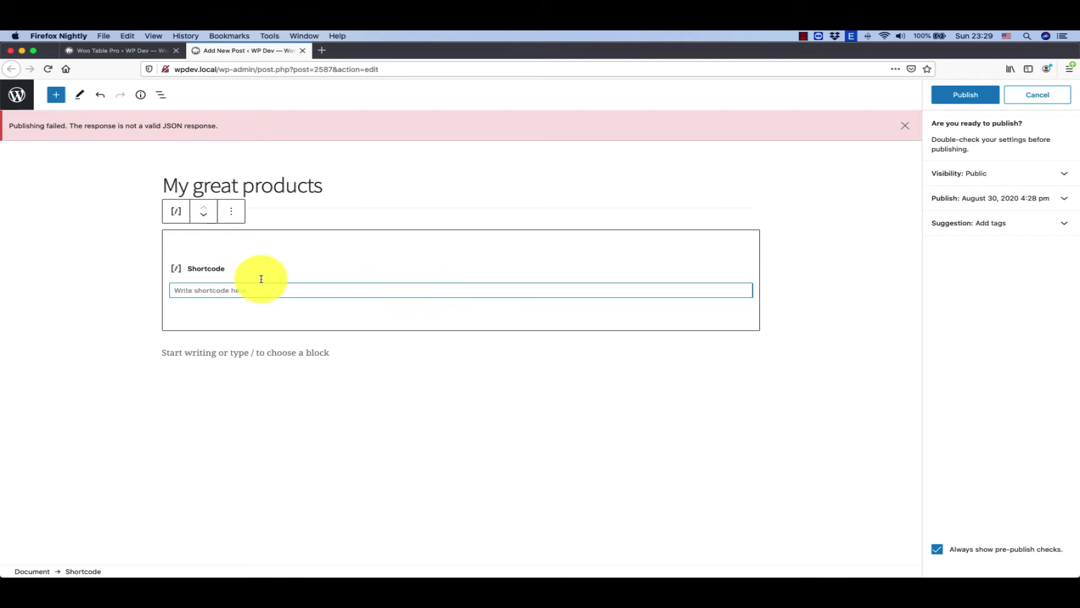
left_click(236, 217)
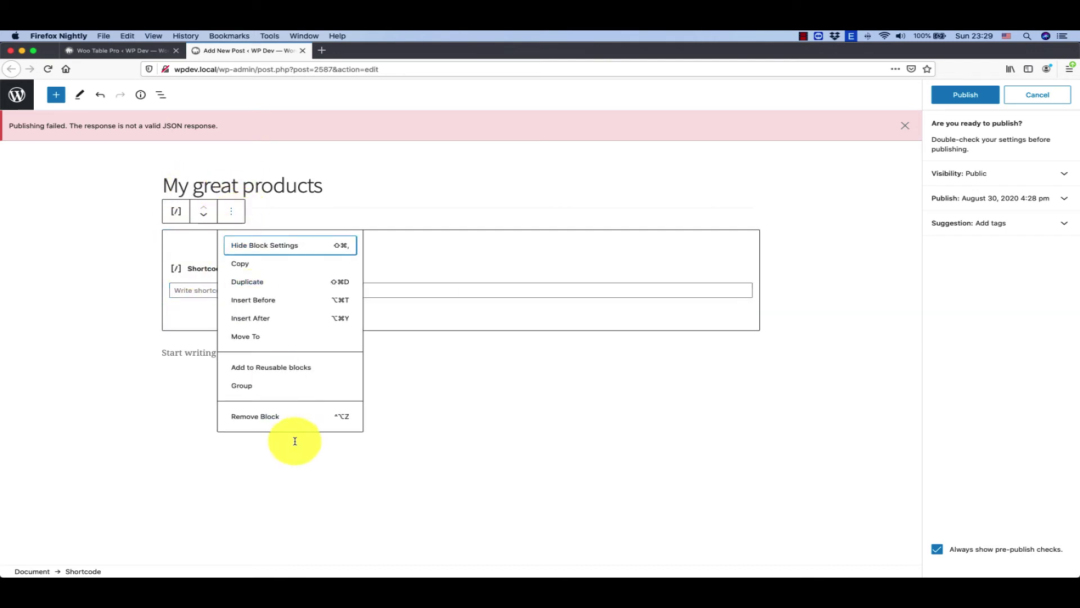
left_click(275, 416)
- Insert a new Shortcode block, paste [pfw_show_table id=2586] into it, and publish again
left_click(274, 236)
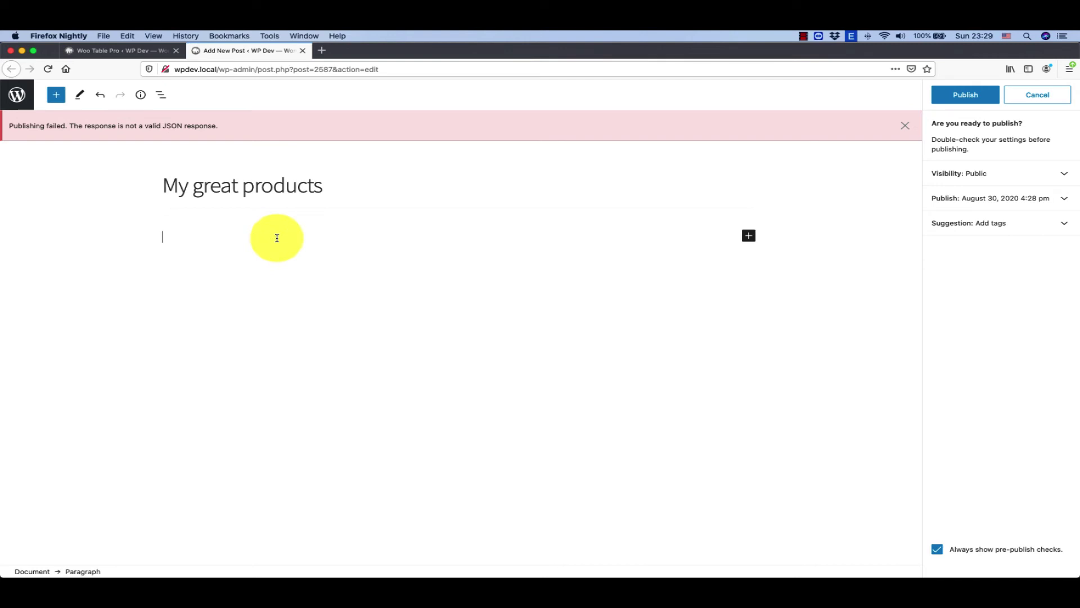
left_click(748, 235)
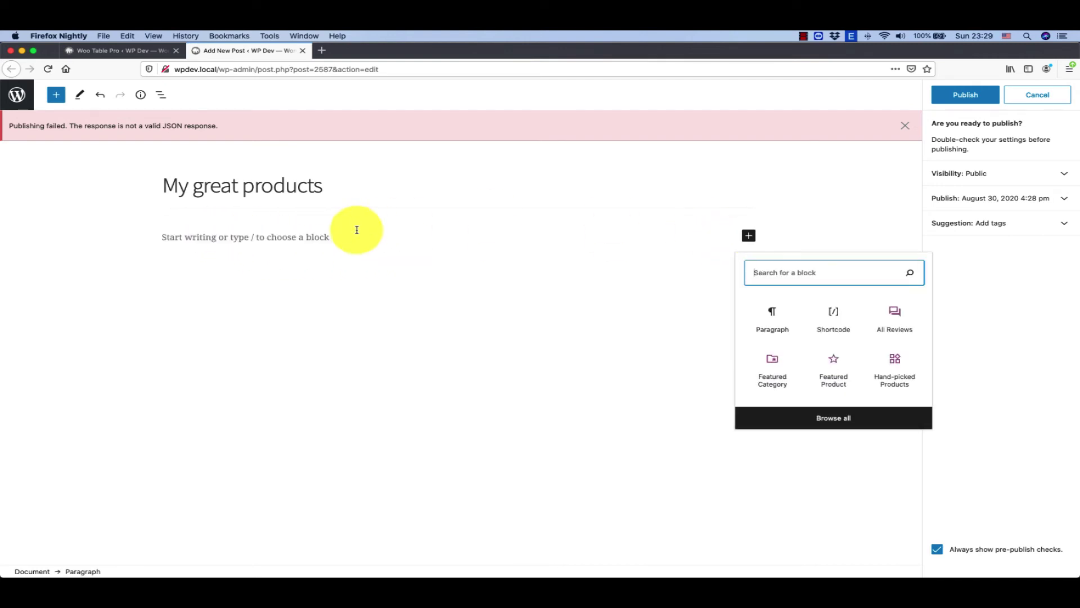
left_click(831, 316)
key("super+v")
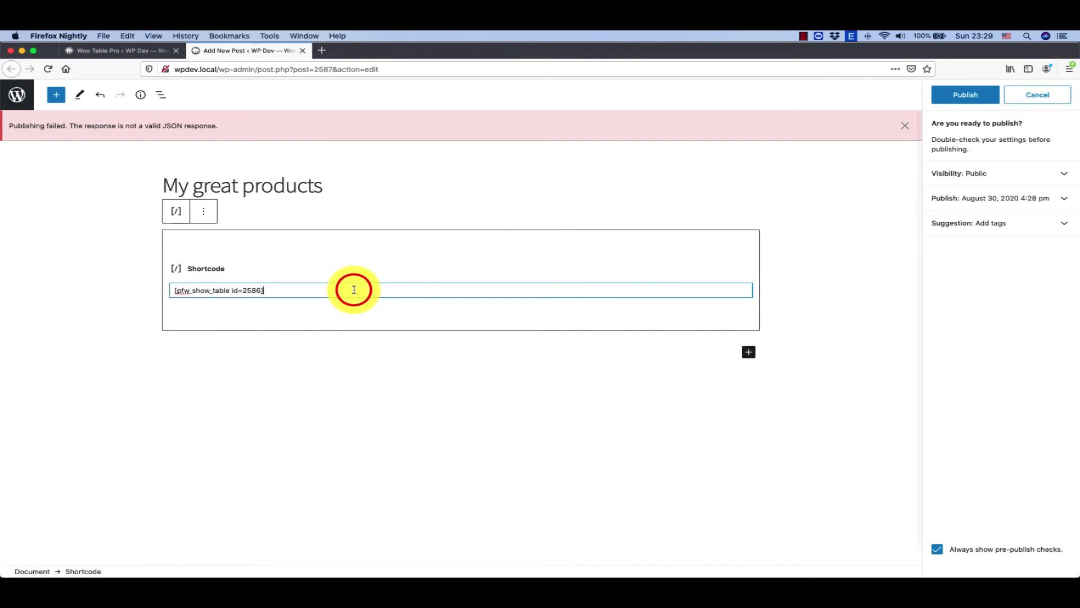
left_click(805, 398)
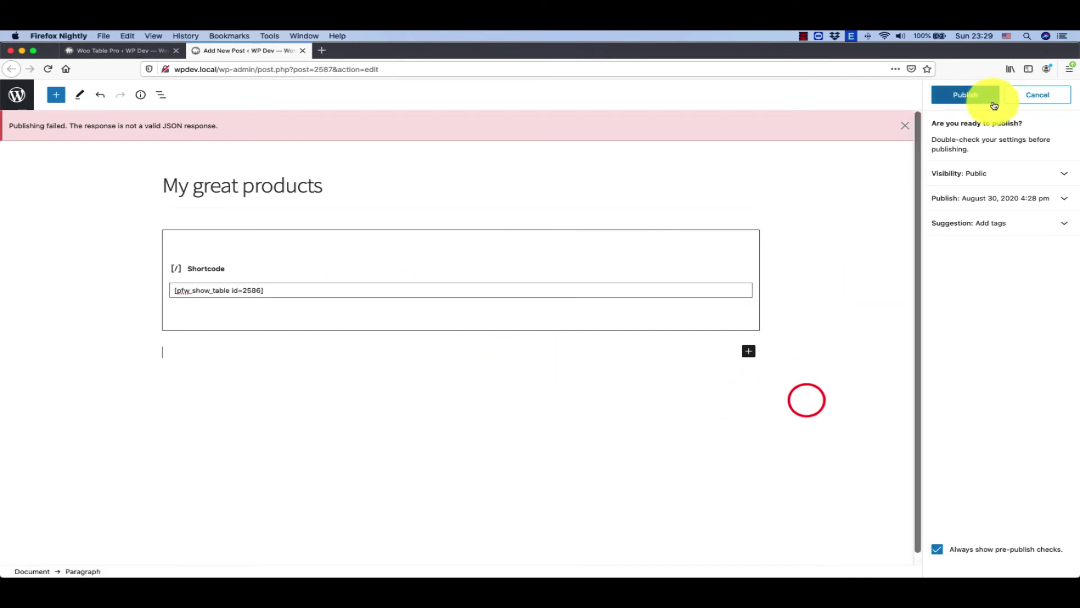
left_click(964, 93)
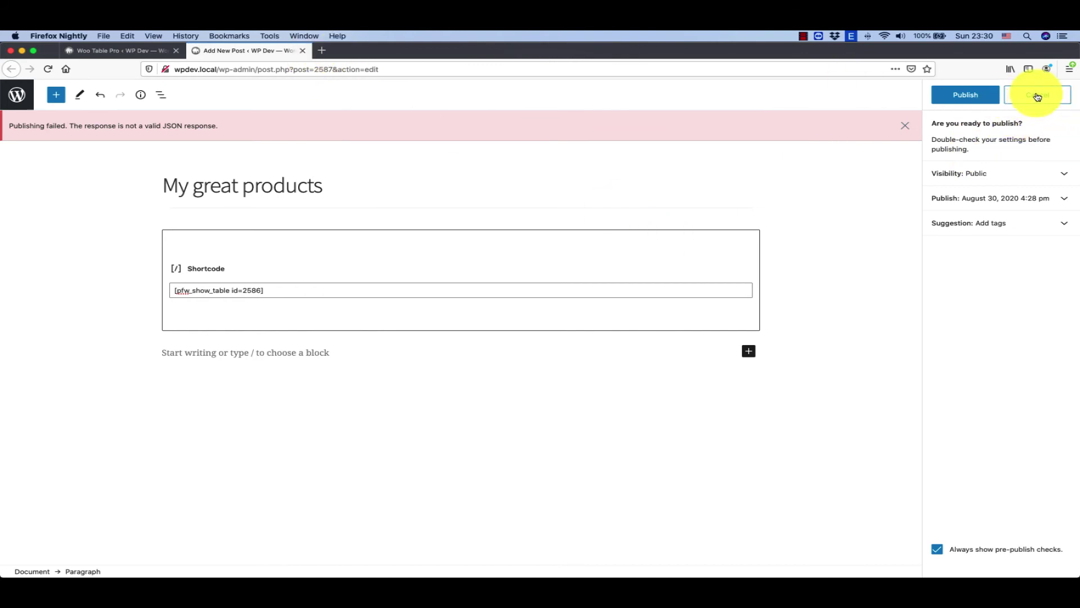
- Reload the 'My great products' editor, choosing Leave Page at the unsaved-changes warning
key("Return")
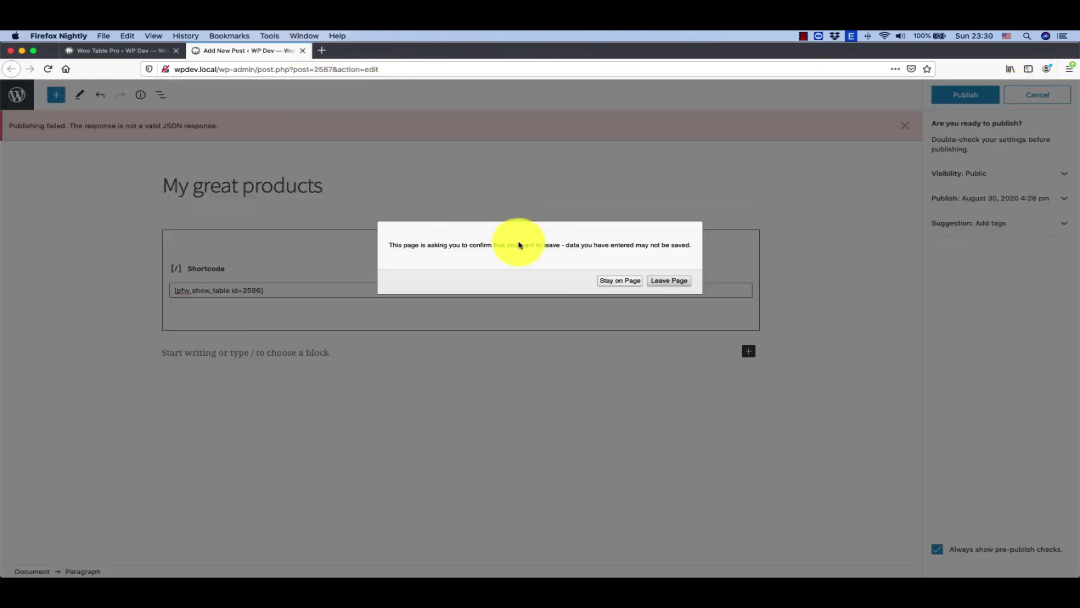
left_click(664, 280)
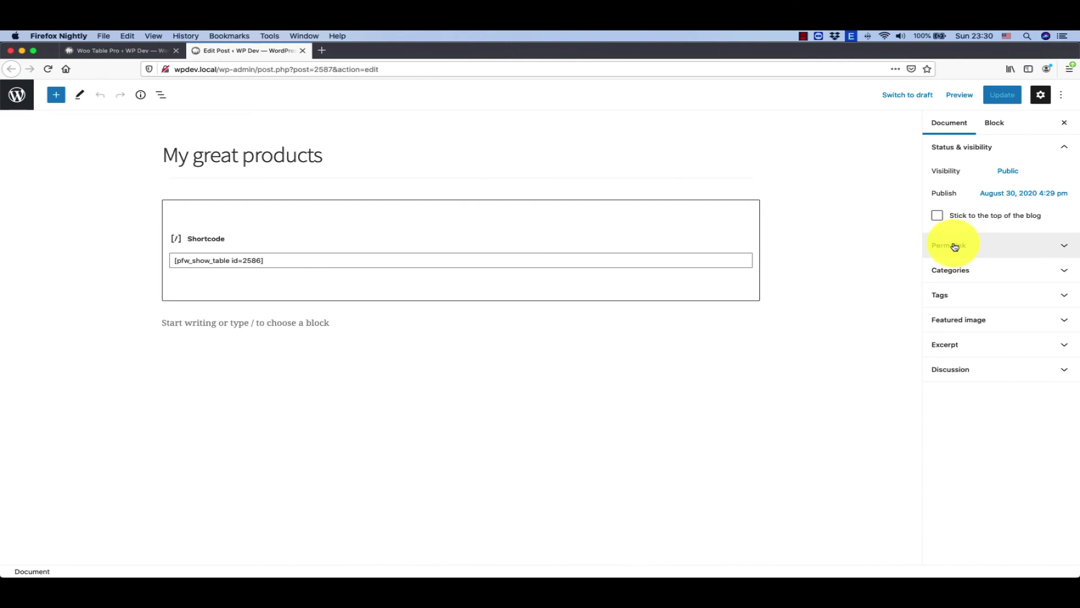
- Open the post's my-great-products permalink in a new tab from the Permalink panel
left_click(954, 247)
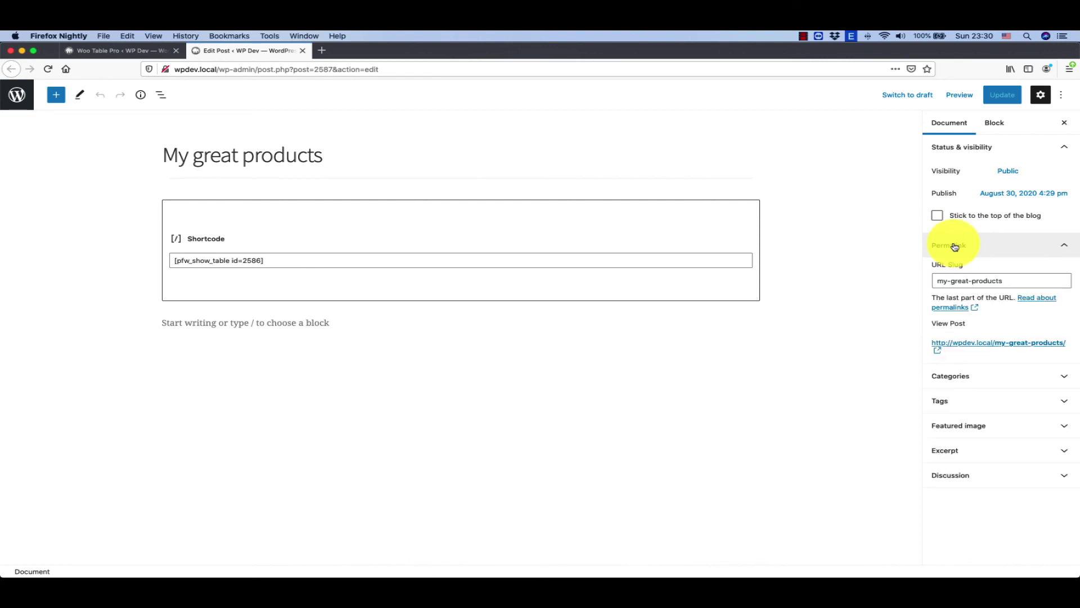
right_click(962, 346)
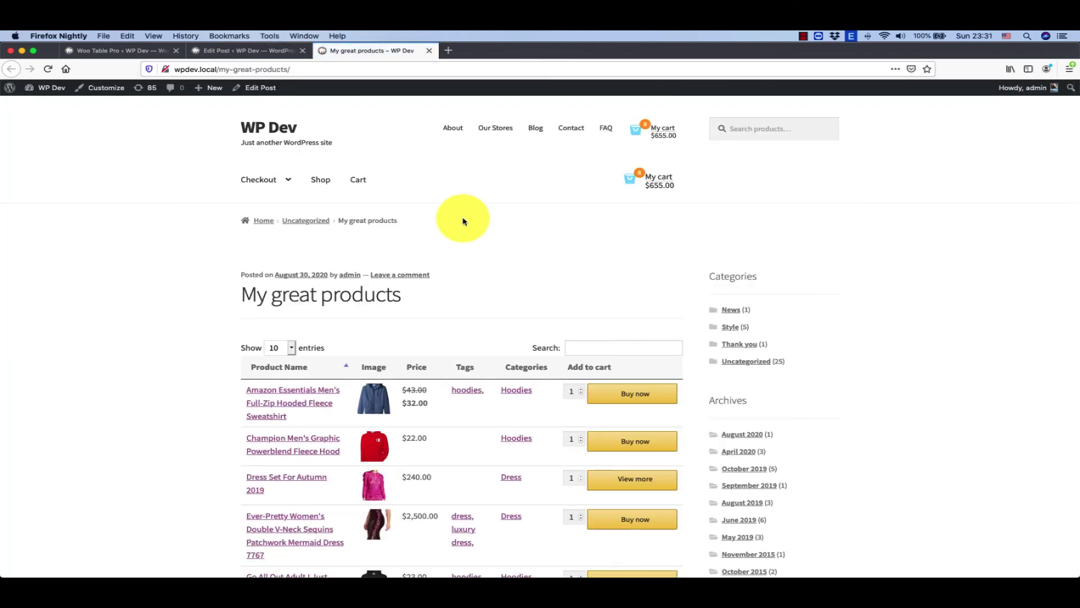
scroll(463, 221, "down", 5)
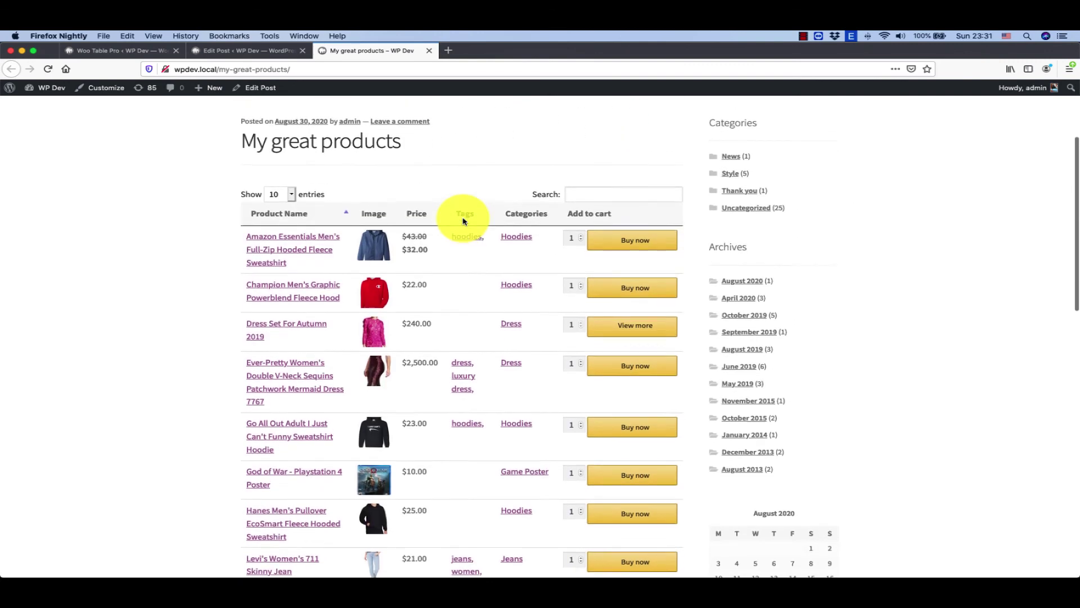
scroll(464, 221, "down", 3)
scroll(463, 221, "up", 1)
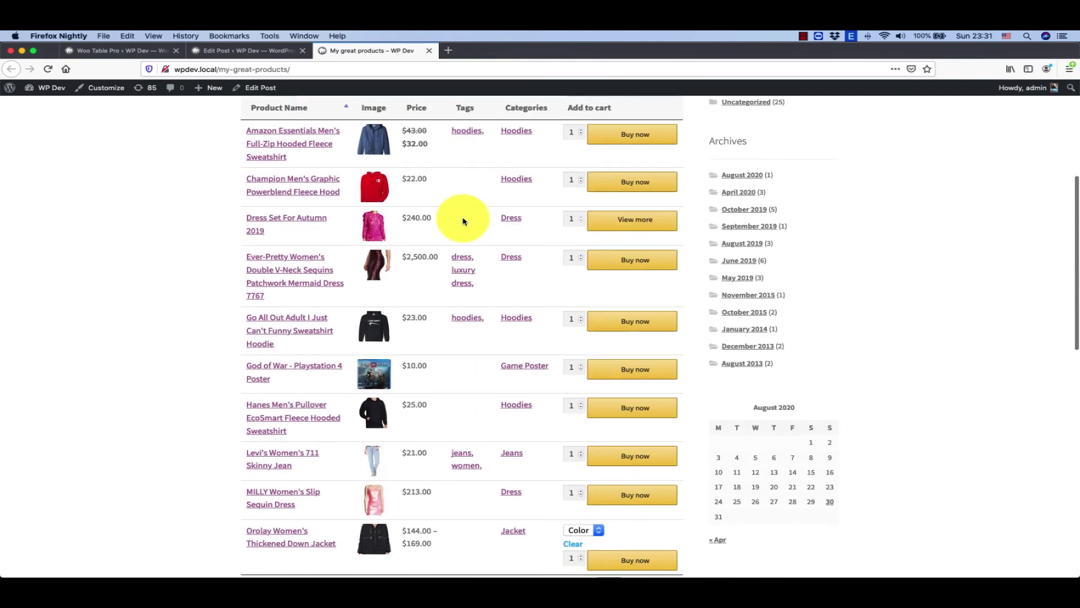